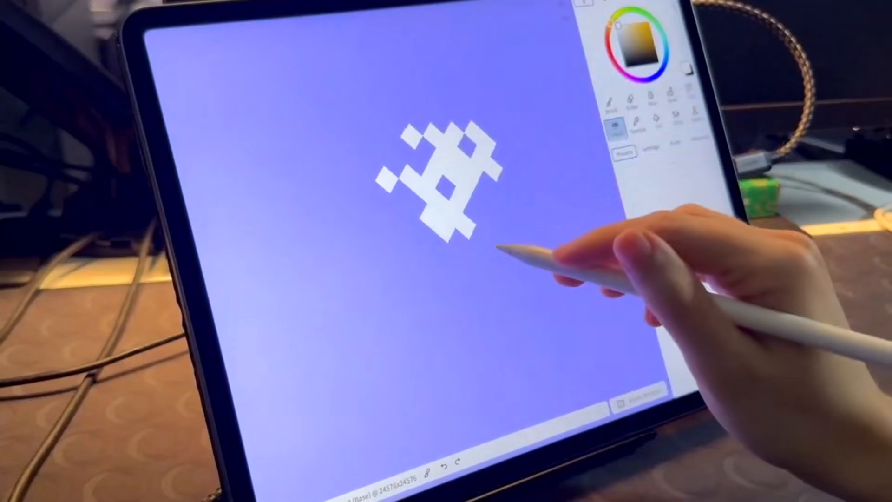
{"action": "scroll", "coordinate": [465, 200], "scroll_direction": "down", "scroll_amount": 15}
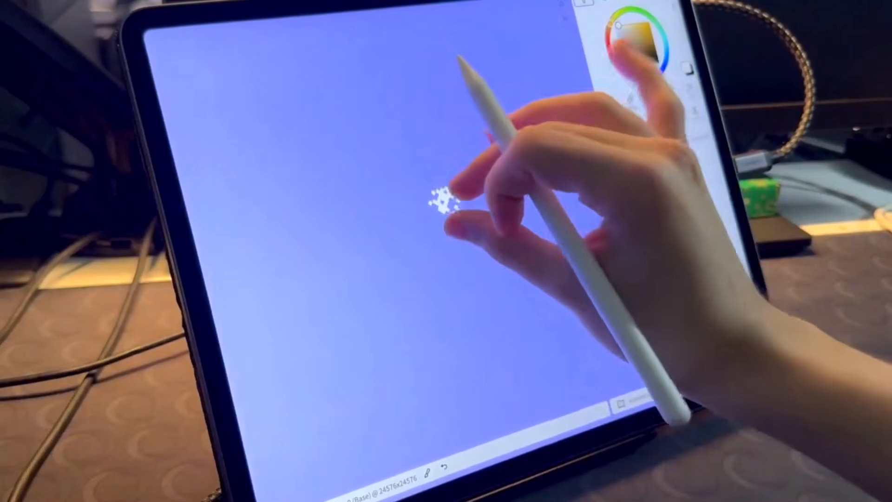
{"action": "scroll", "coordinate": [469, 246], "scroll_direction": "down", "scroll_amount": 10}
{"action": "middle_click_drag", "start_coordinate": [469, 233], "coordinate": [469, 255]}
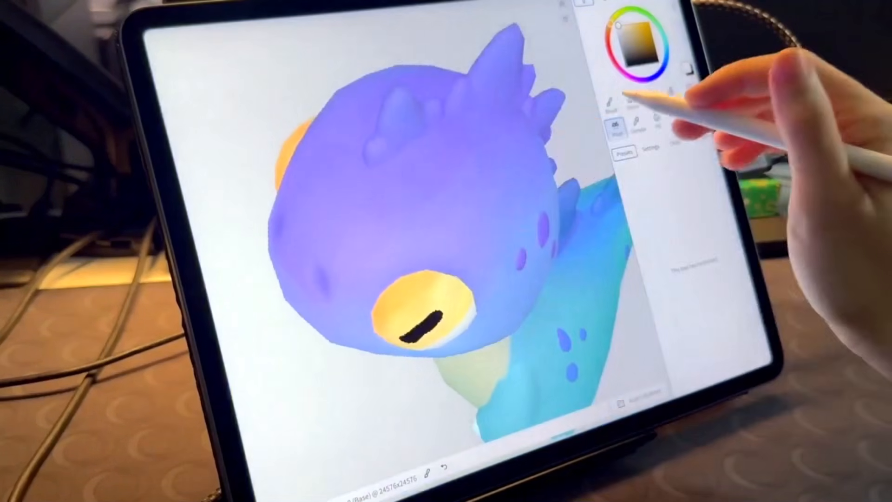
{"action": "left_click", "coordinate": [611, 106]}
{"action": "mouse_move", "coordinate": [406, 185]}
{"action": "left_mouse_down"}
{"action": "mouse_move", "coordinate": [407, 228]}
{"action": "mouse_move", "coordinate": [493, 225]}
{"action": "mouse_move", "coordinate": [434, 203]}
{"action": "mouse_move", "coordinate": [489, 264]}
{"action": "left_mouse_up"}
{"action": "left_click", "coordinate": [709, 327]}
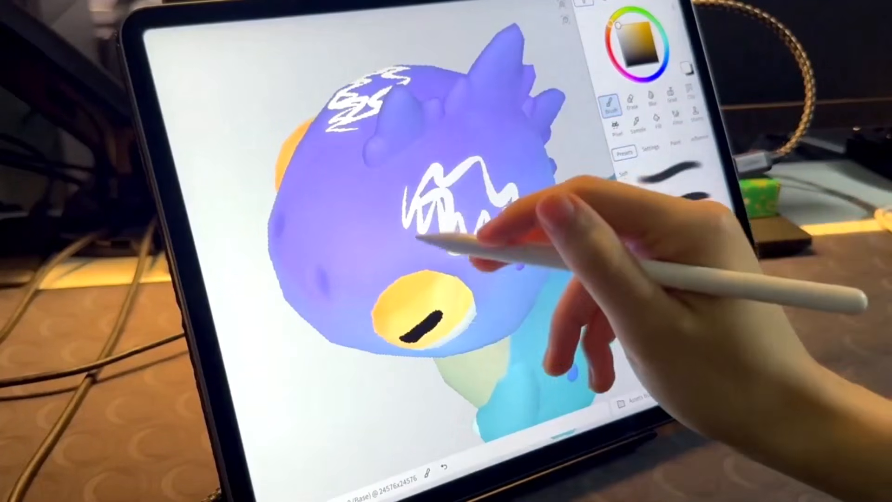
{"action": "mouse_move", "coordinate": [414, 236]}
{"action": "left_mouse_down"}
{"action": "mouse_move", "coordinate": [443, 285]}
{"action": "mouse_move", "coordinate": [499, 266]}
{"action": "mouse_move", "coordinate": [486, 179]}
{"action": "mouse_move", "coordinate": [513, 234]}
{"action": "mouse_move", "coordinate": [414, 203]}
{"action": "mouse_move", "coordinate": [449, 200]}
{"action": "left_mouse_up"}
{"action": "middle_click_drag", "start_coordinate": [504, 279], "coordinate": [483, 249]}
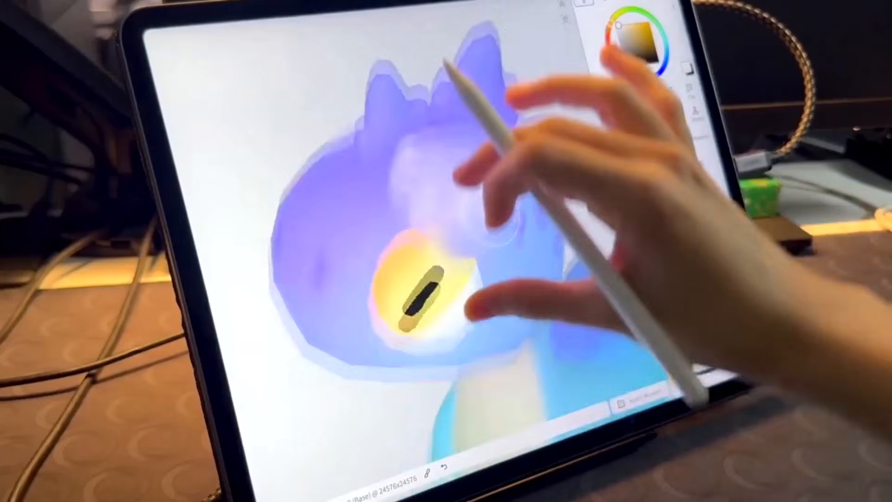
{"action": "scroll", "coordinate": [483, 248], "scroll_direction": "up", "scroll_amount": 3}
{"action": "mouse_move", "coordinate": [408, 245]}
{"action": "left_mouse_down"}
{"action": "mouse_move", "coordinate": [405, 195]}
{"action": "mouse_move", "coordinate": [472, 261]}
{"action": "mouse_move", "coordinate": [491, 160]}
{"action": "mouse_move", "coordinate": [450, 162]}
{"action": "left_mouse_up"}
{"action": "left_click", "coordinate": [617, 129]}
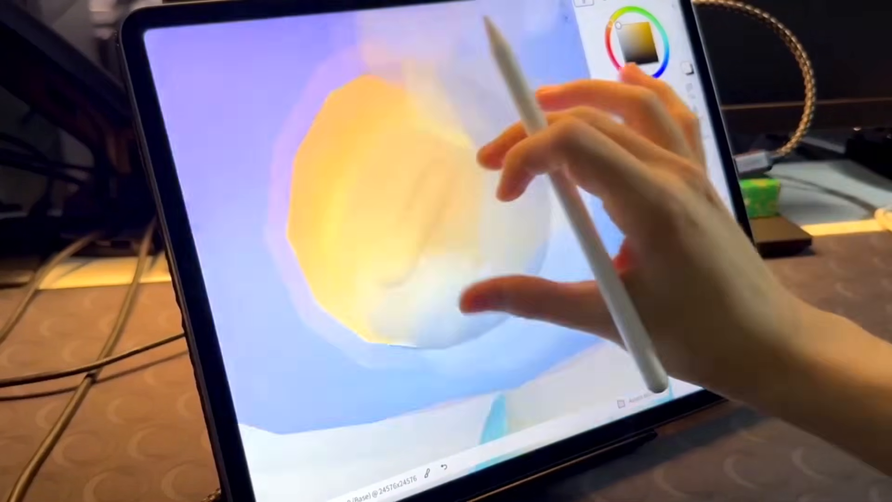
{"action": "scroll", "coordinate": [517, 219], "scroll_direction": "up", "scroll_amount": 3}
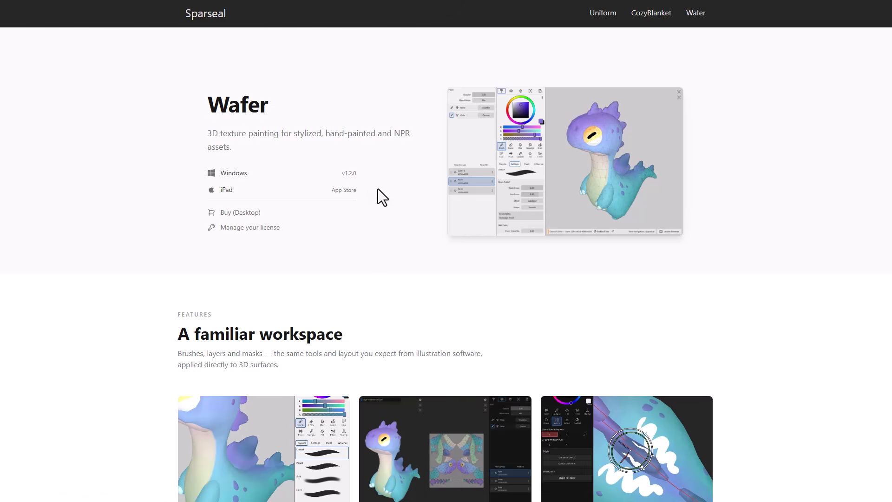
Step: Switch to the Wafer window, then move and enlarge it to fill the whole screen
{"action": "key", "text": "alt+Tab"}
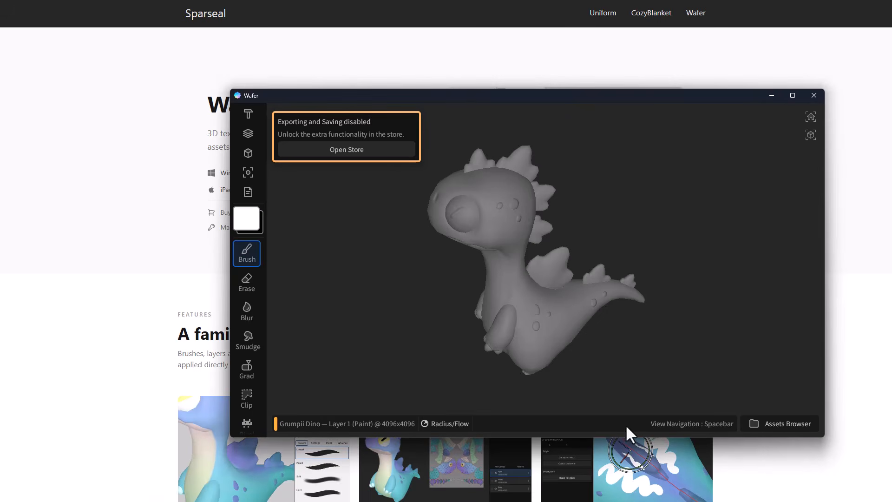
{"action": "left_click_drag", "start_coordinate": [480, 95], "coordinate": [304, 37]}
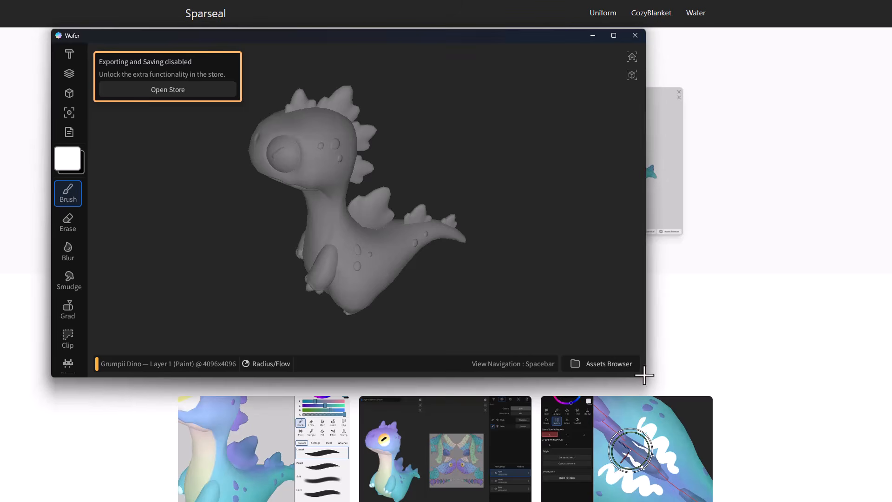
{"action": "left_click_drag", "start_coordinate": [645, 378], "coordinate": [888, 497]}
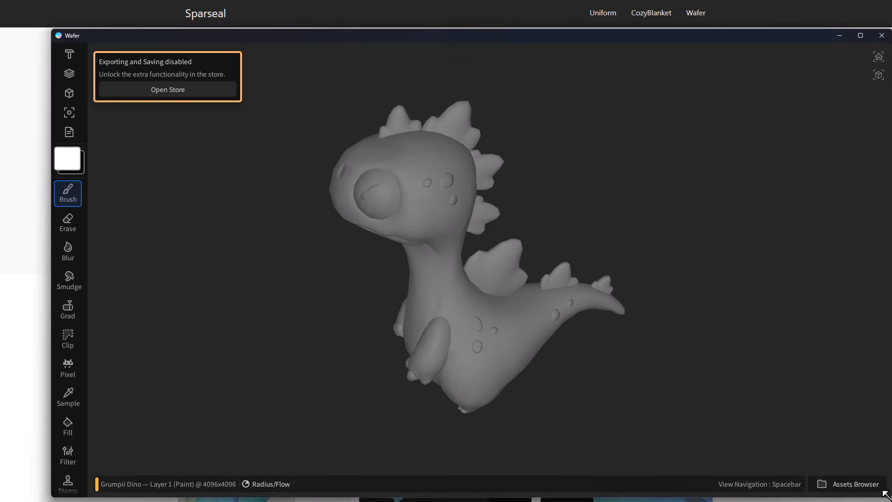
{"action": "left_click_drag", "start_coordinate": [50, 24], "coordinate": [5, 3]}
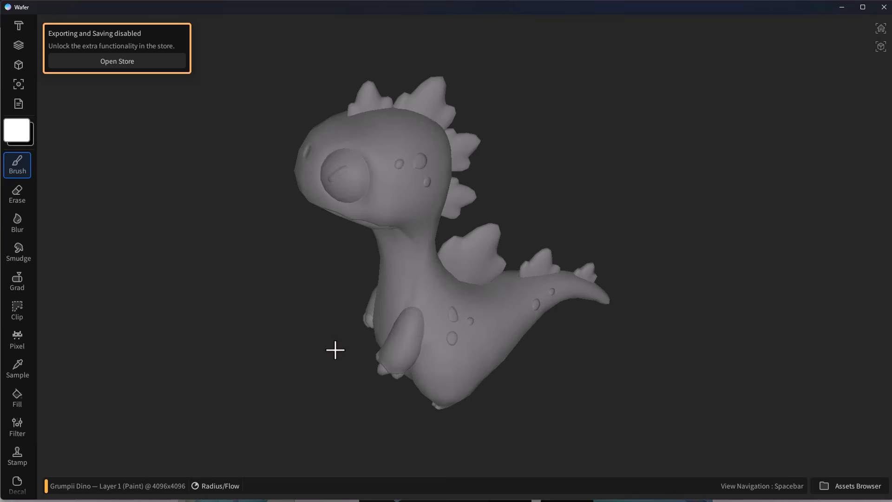
Step: View the dinosaur model from other angles and browse the Decal and Alpha folders of the asset library
{"action": "middle_click_drag", "start_coordinate": [293, 341], "coordinate": [673, 163]}
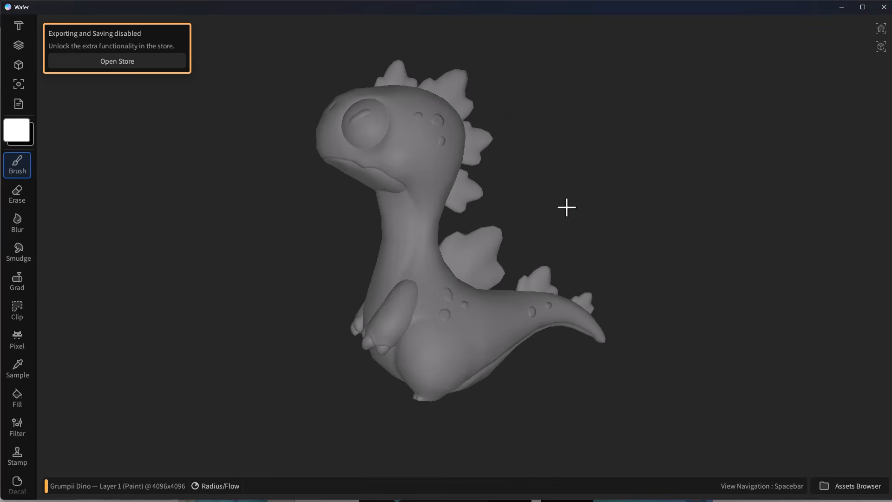
{"action": "middle_click_drag", "start_coordinate": [566, 207], "coordinate": [506, 220]}
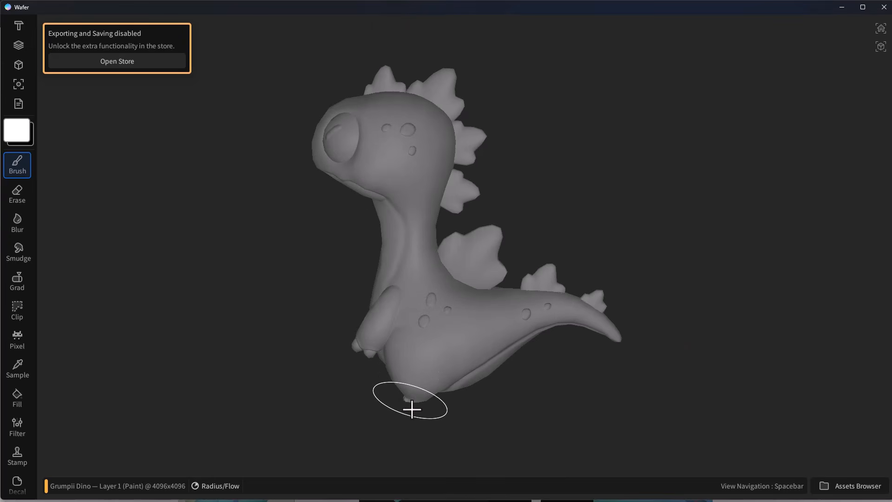
{"action": "left_click", "coordinate": [850, 487]}
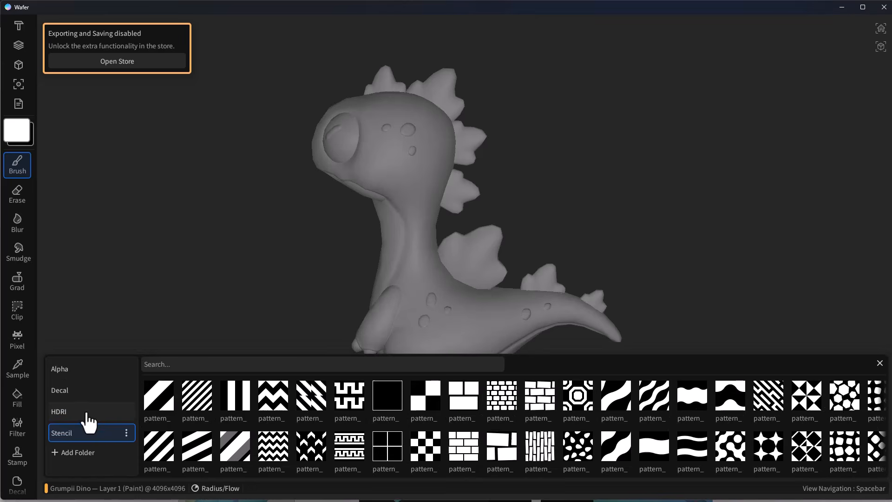
{"action": "left_click", "coordinate": [76, 402]}
{"action": "left_click", "coordinate": [76, 424]}
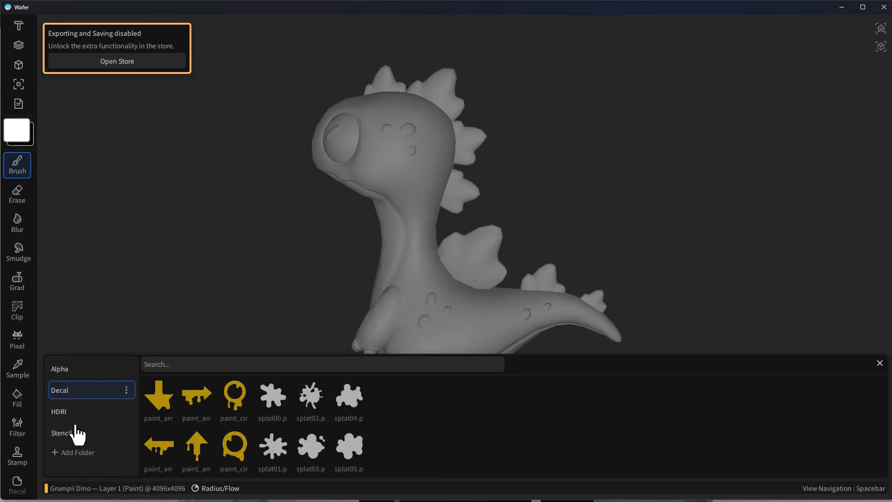
{"action": "left_click", "coordinate": [72, 370]}
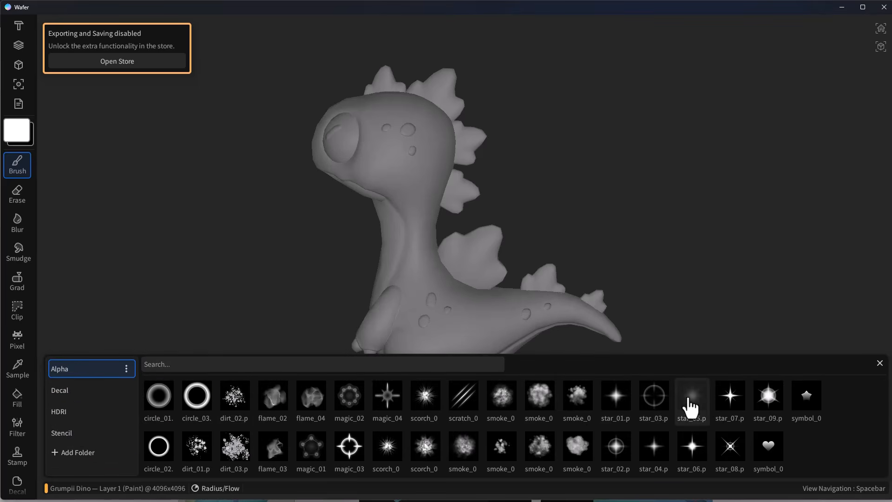
{"action": "left_click", "coordinate": [880, 363]}
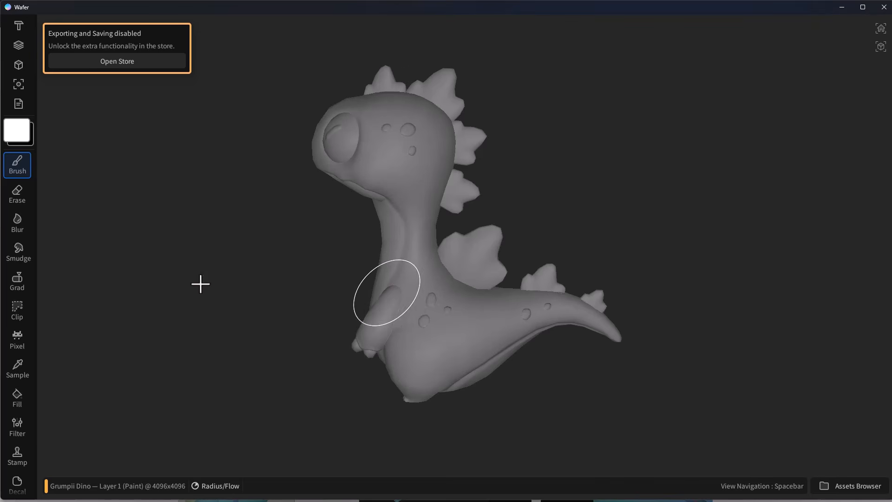
Step: Choose a bright red and paint the side of the dinosaur's head and neck with the Lineart brush
{"action": "left_click", "coordinate": [19, 28]}
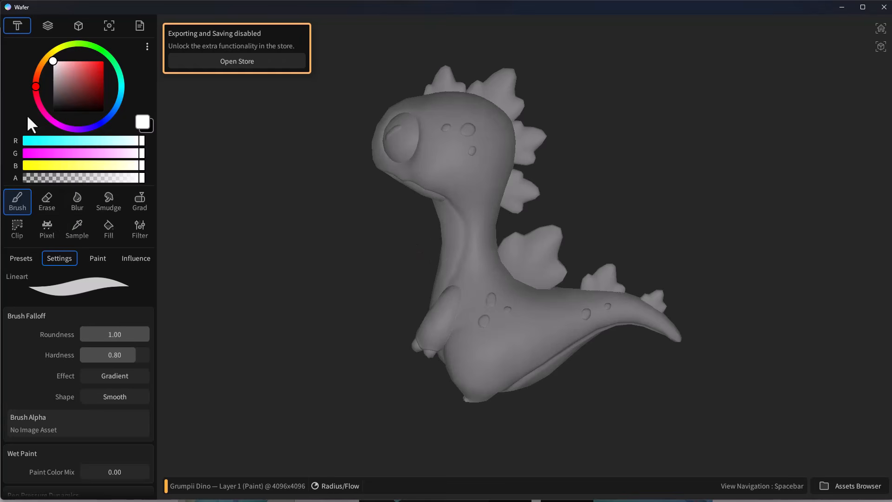
{"action": "left_click", "coordinate": [96, 65]}
{"action": "mouse_move", "coordinate": [454, 179]}
{"action": "left_mouse_down"}
{"action": "mouse_move", "coordinate": [484, 180]}
{"action": "mouse_move", "coordinate": [418, 258]}
{"action": "mouse_move", "coordinate": [480, 226]}
{"action": "left_mouse_up"}
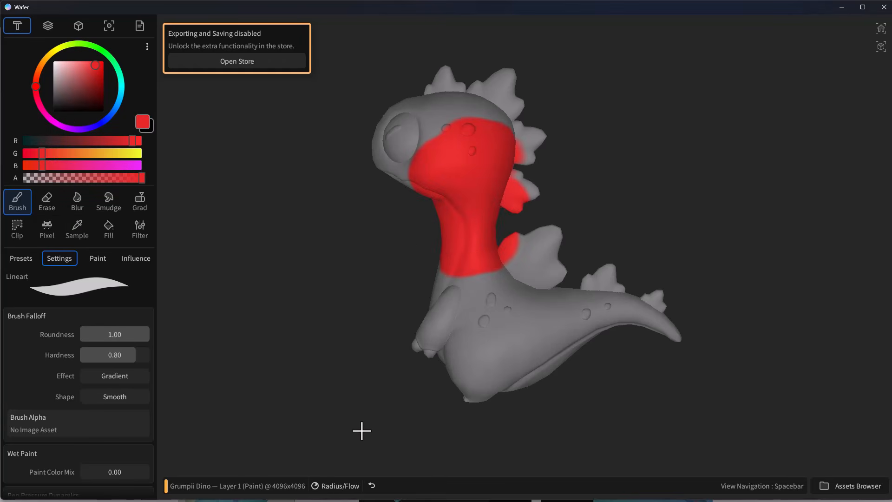
Step: Erase the red paint from the front of the dinosaur's neck and chin with the Soft Eraser
{"action": "mouse_move", "coordinate": [360, 430]}
{"action": "left_mouse_down"}
{"action": "mouse_move", "coordinate": [506, 432]}
{"action": "mouse_move", "coordinate": [450, 422]}
{"action": "mouse_move", "coordinate": [428, 404]}
{"action": "mouse_move", "coordinate": [287, 392]}
{"action": "mouse_move", "coordinate": [558, 410]}
{"action": "mouse_move", "coordinate": [488, 400]}
{"action": "left_mouse_up"}
{"action": "left_click_drag", "start_coordinate": [366, 347], "coordinate": [357, 352]}
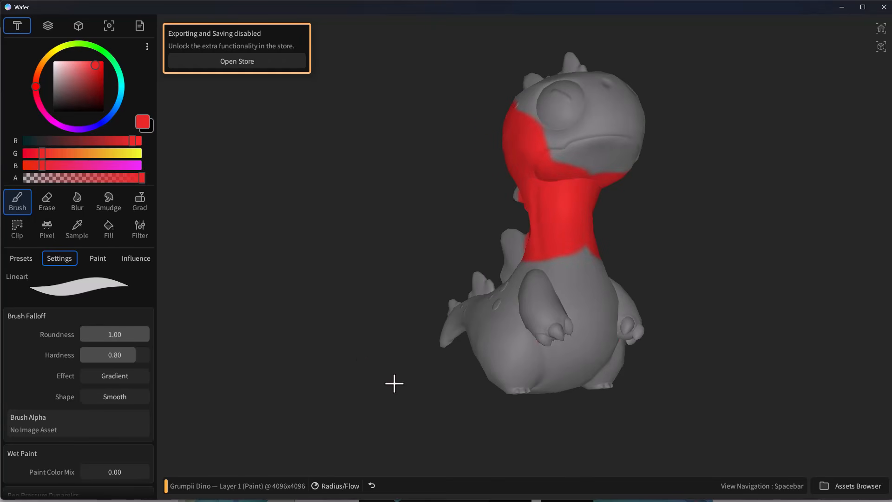
{"action": "left_click", "coordinate": [47, 200]}
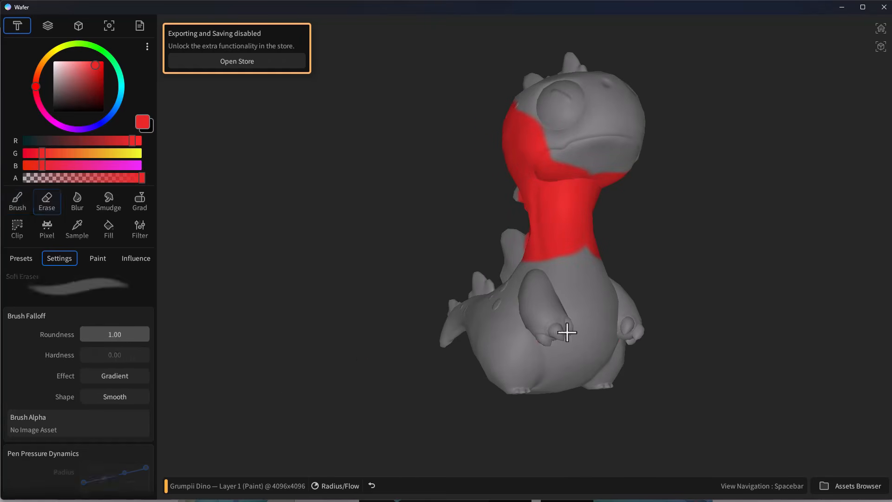
{"action": "mouse_move", "coordinate": [627, 288]}
{"action": "left_mouse_down"}
{"action": "mouse_move", "coordinate": [576, 255]}
{"action": "mouse_move", "coordinate": [567, 208]}
{"action": "mouse_move", "coordinate": [571, 251]}
{"action": "left_mouse_up"}
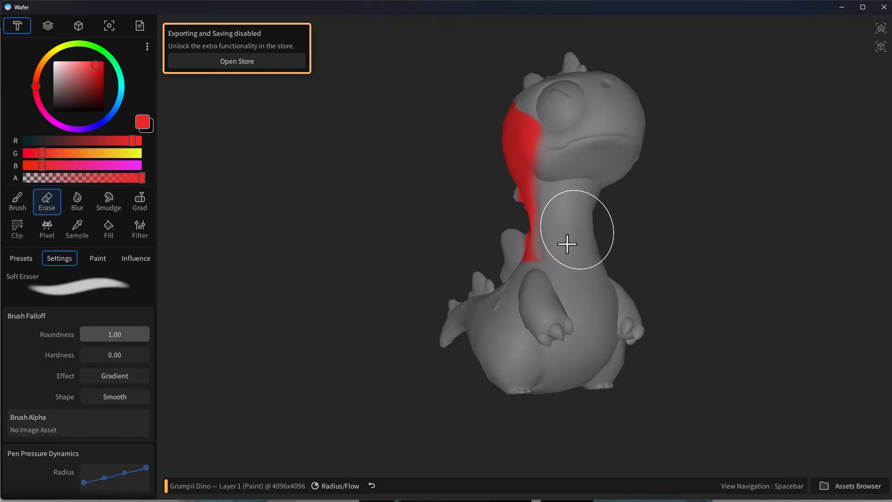
Step: Add a fill layer above the Paint layer and set its fill color to pure red
{"action": "left_click", "coordinate": [48, 27]}
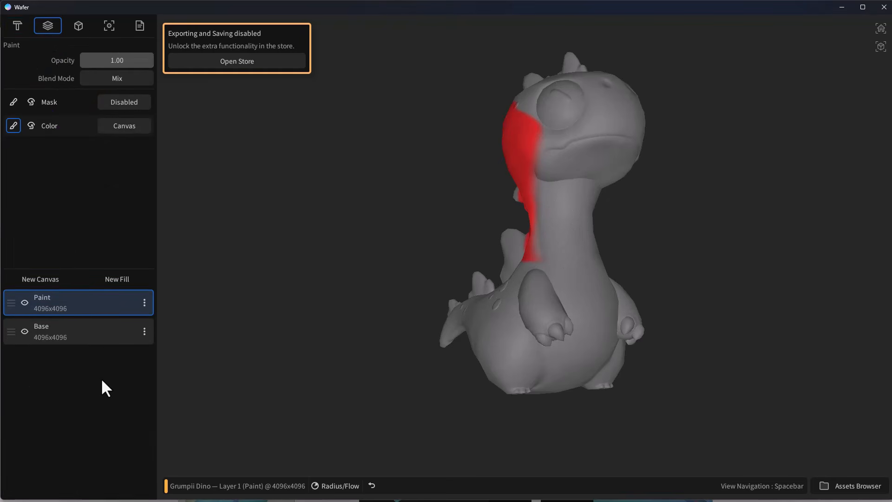
{"action": "left_click", "coordinate": [118, 281]}
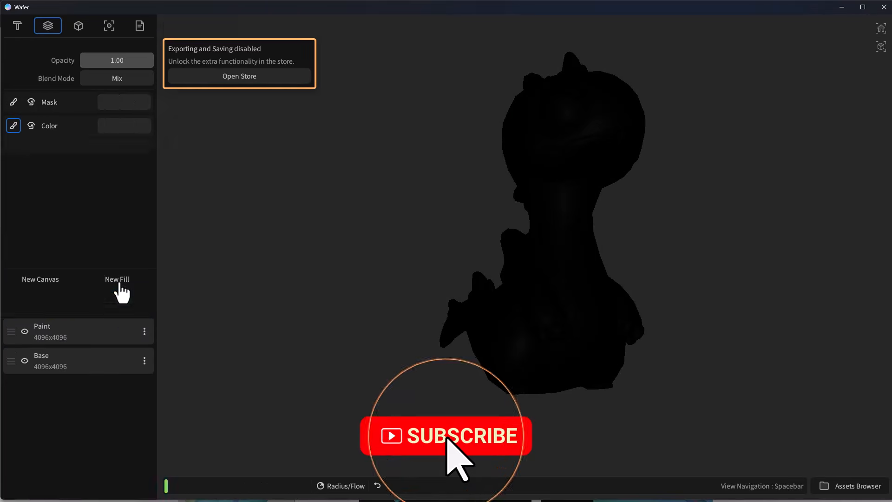
{"action": "left_click", "coordinate": [102, 143]}
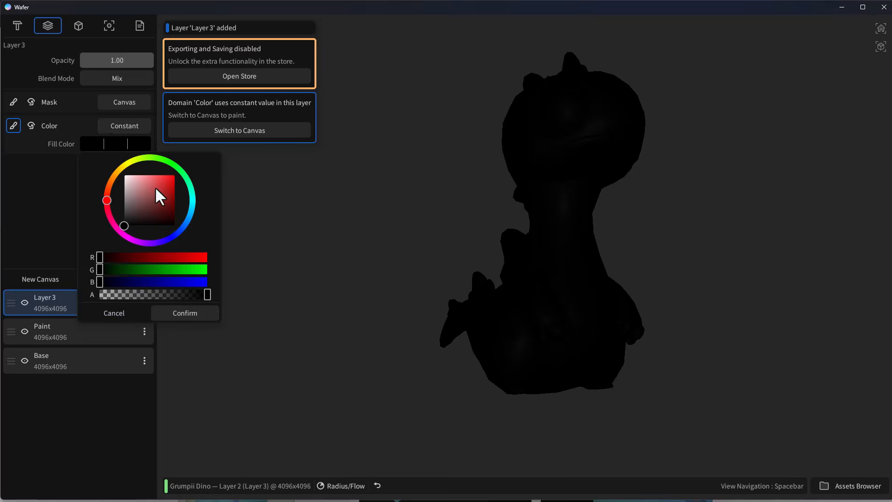
{"action": "left_click_drag", "start_coordinate": [155, 189], "coordinate": [184, 174]}
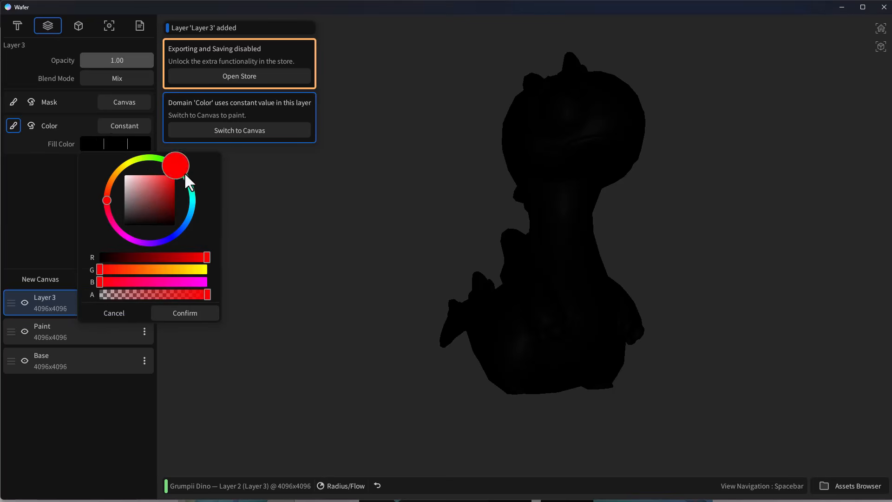
{"action": "left_click", "coordinate": [185, 313]}
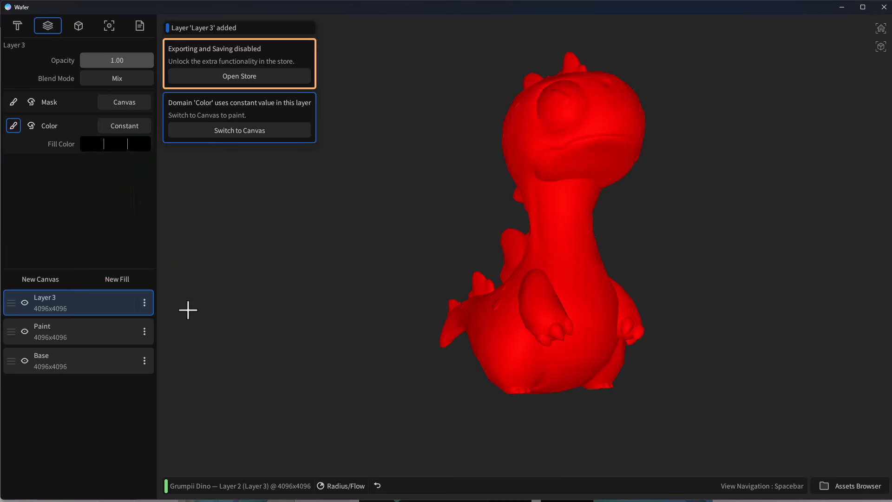
Step: Delete the red fill layer
{"action": "left_click", "coordinate": [144, 303]}
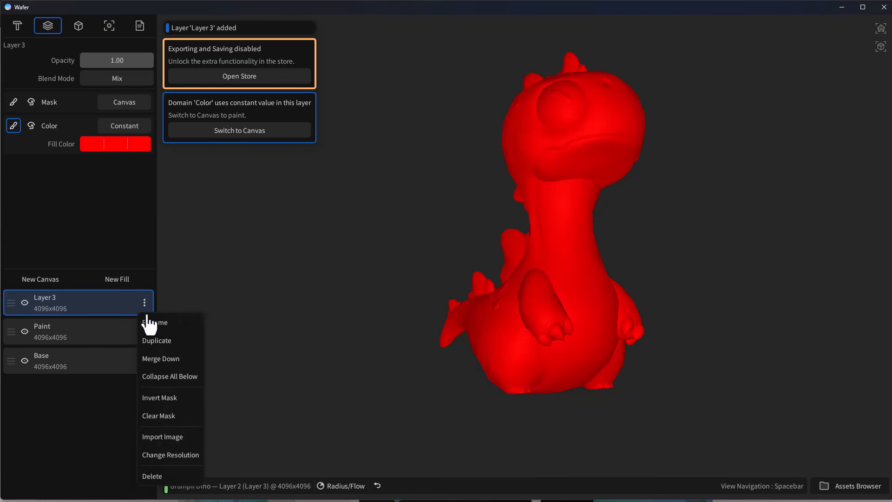
{"action": "left_click", "coordinate": [163, 477]}
Step: Add a new canvas layer and paint the dinosaur's face and upper neck teal with the Lineart brush
{"action": "left_click", "coordinate": [40, 278]}
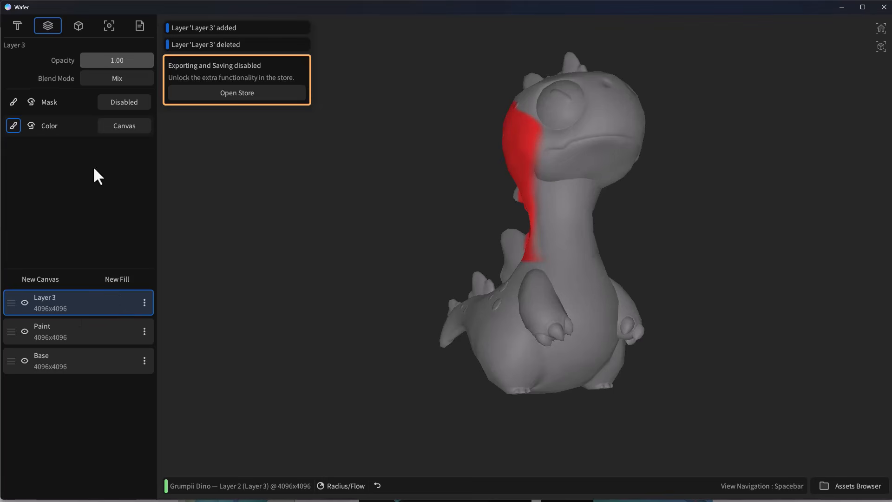
{"action": "left_click", "coordinate": [22, 27]}
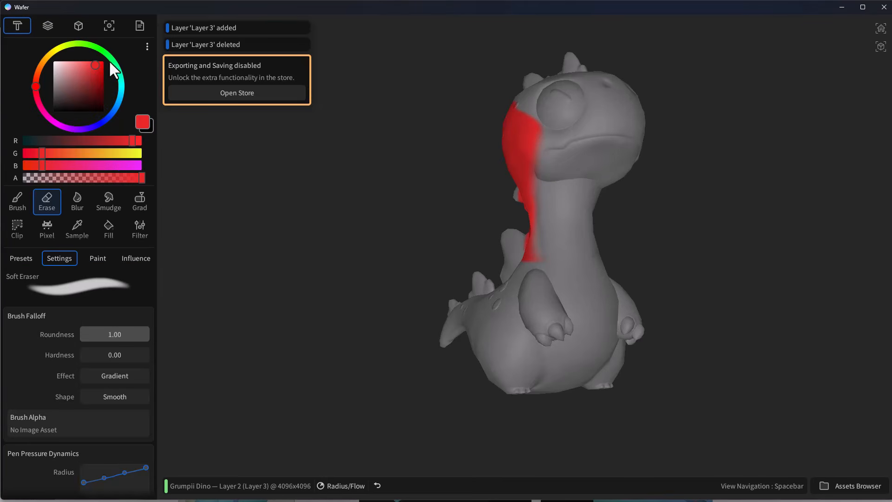
{"action": "left_click", "coordinate": [120, 79]}
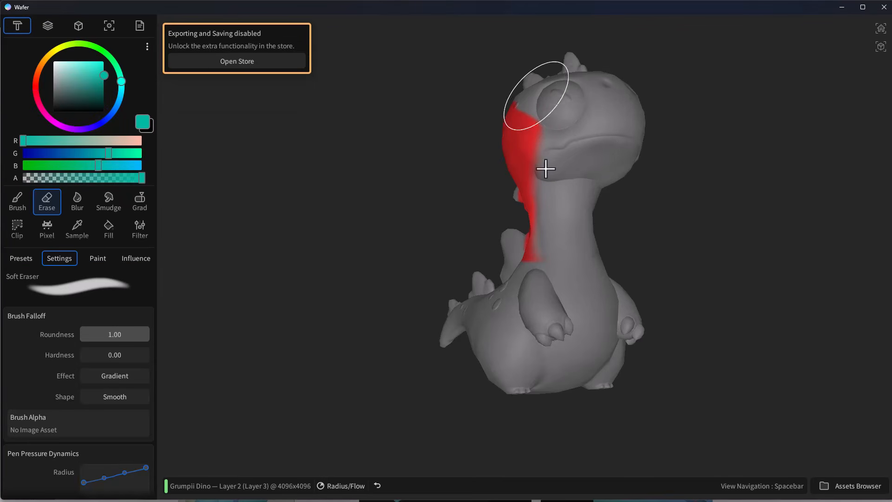
{"action": "left_click", "coordinate": [19, 200]}
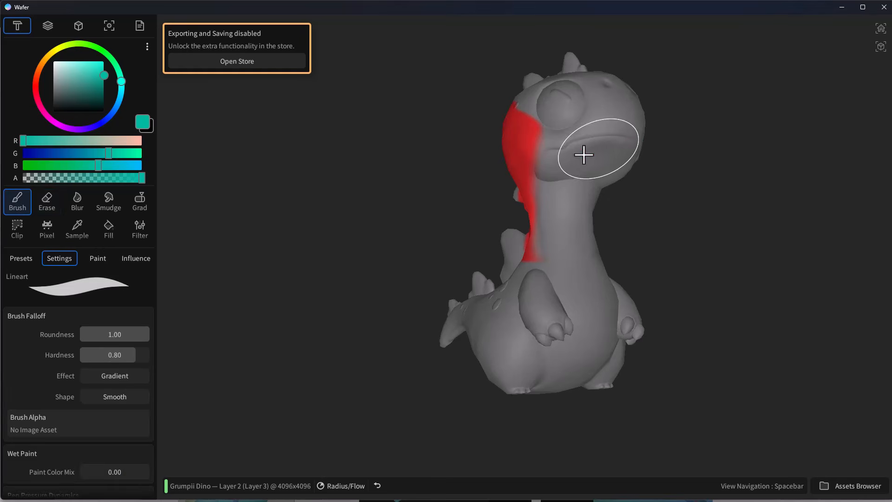
{"action": "mouse_move", "coordinate": [584, 153]}
{"action": "left_mouse_down"}
{"action": "mouse_move", "coordinate": [529, 141]}
{"action": "mouse_move", "coordinate": [592, 93]}
{"action": "mouse_move", "coordinate": [563, 195]}
{"action": "mouse_move", "coordinate": [565, 230]}
{"action": "left_mouse_up"}
Step: Examine the layer actions and preset resolution options of the teal paint layer, leaving its resolution as it is
{"action": "left_click", "coordinate": [48, 25]}
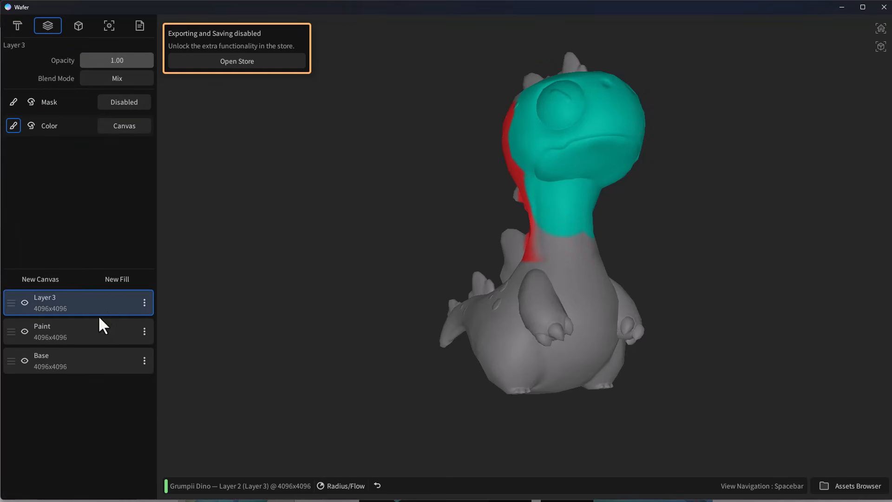
{"action": "left_click", "coordinate": [145, 303]}
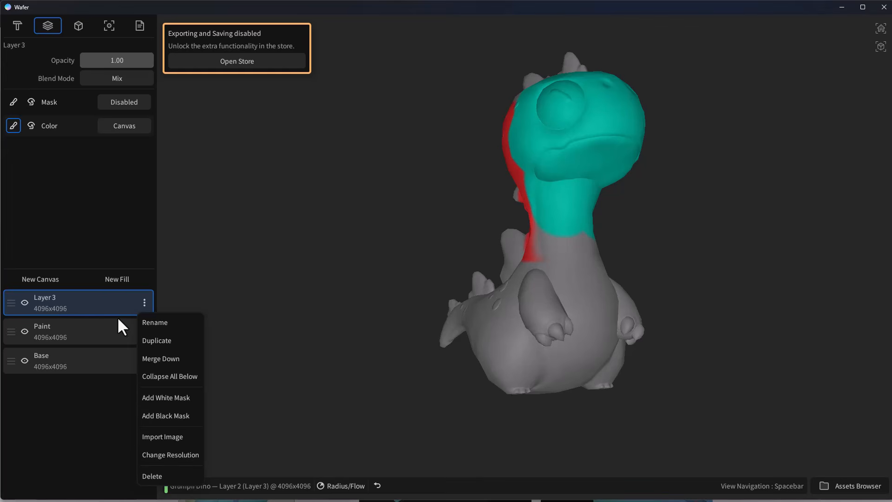
{"action": "left_click", "coordinate": [164, 455]}
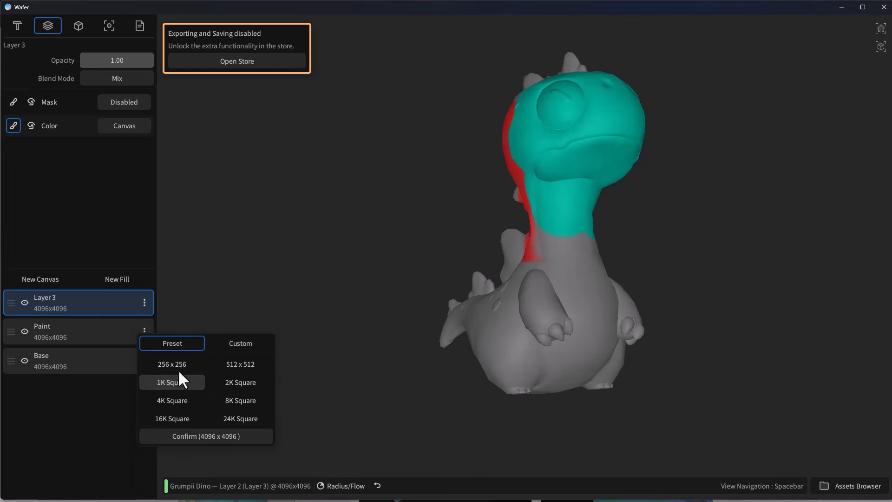
{"action": "left_click", "coordinate": [101, 405]}
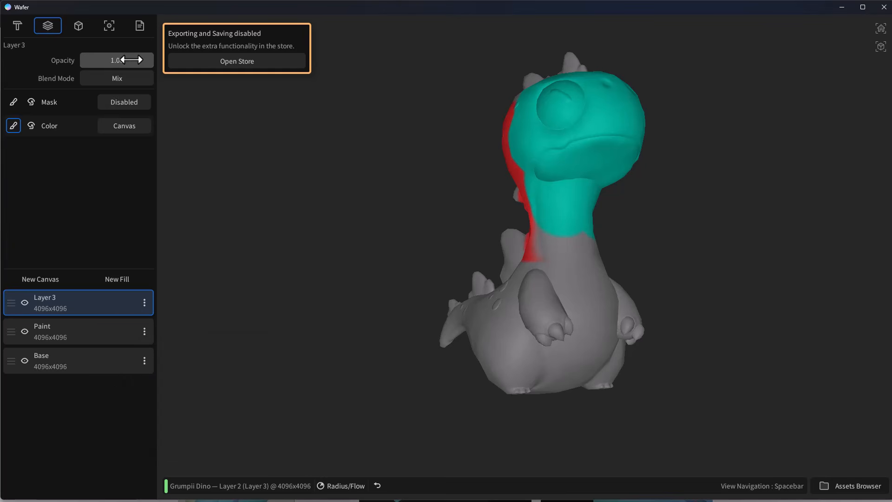
Step: Lower the teal paint layer's opacity to 0.69 and view its blend mode options
{"action": "mouse_move", "coordinate": [131, 59]}
{"action": "left_mouse_down"}
{"action": "mouse_move", "coordinate": [85, 59]}
{"action": "mouse_move", "coordinate": [141, 86]}
{"action": "left_mouse_up"}
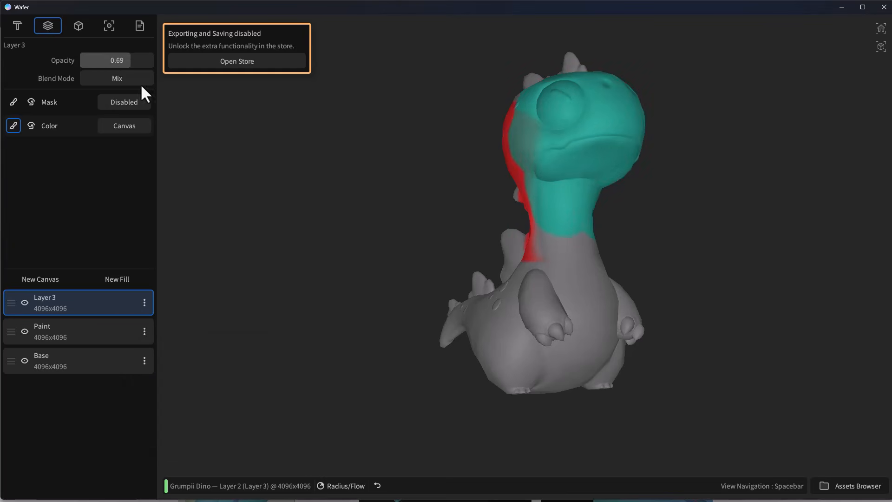
{"action": "left_click", "coordinate": [117, 78]}
Step: Soften the edges of the teal paint on the dinosaur's head and neck with the Blur tool
{"action": "left_click", "coordinate": [17, 26]}
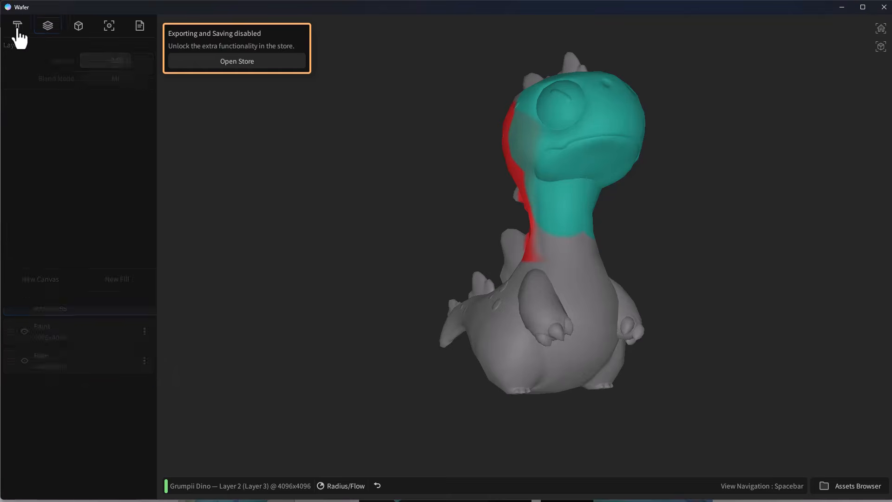
{"action": "left_click", "coordinate": [79, 206]}
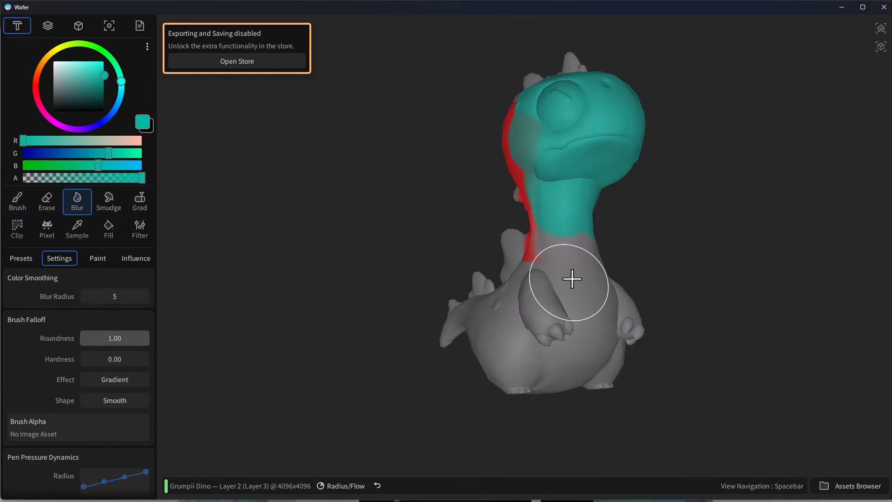
{"action": "left_click_drag", "start_coordinate": [545, 146], "coordinate": [565, 130]}
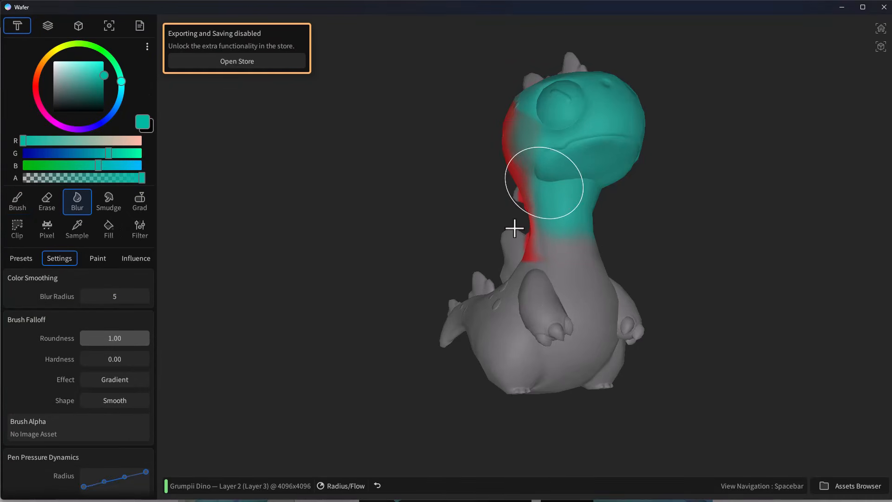
{"action": "middle_click_drag", "start_coordinate": [637, 235], "coordinate": [538, 280]}
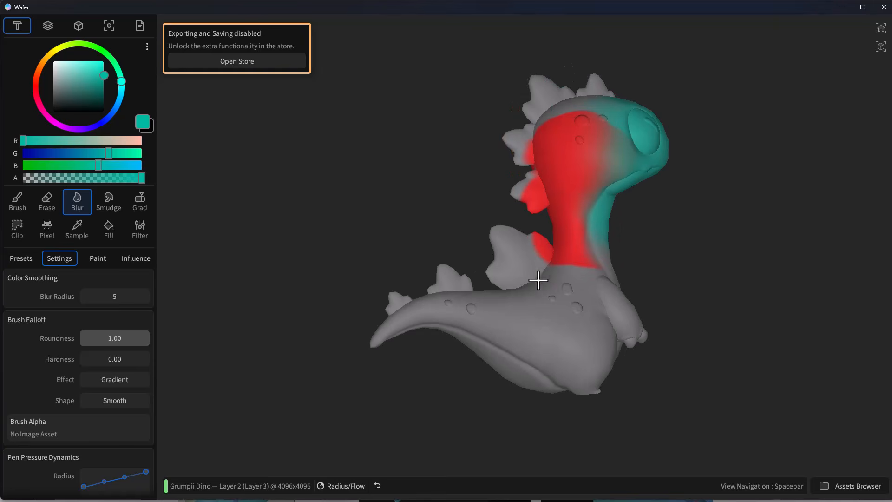
{"action": "middle_click_drag", "start_coordinate": [673, 229], "coordinate": [612, 233]}
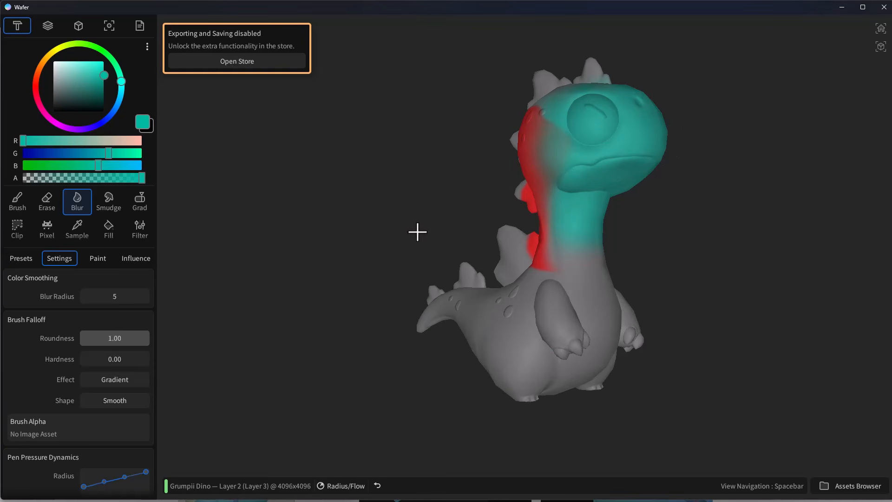
Step: Pull the teal paint from the base of the neck down over the chest with the Smudge tool
{"action": "left_click", "coordinate": [111, 200]}
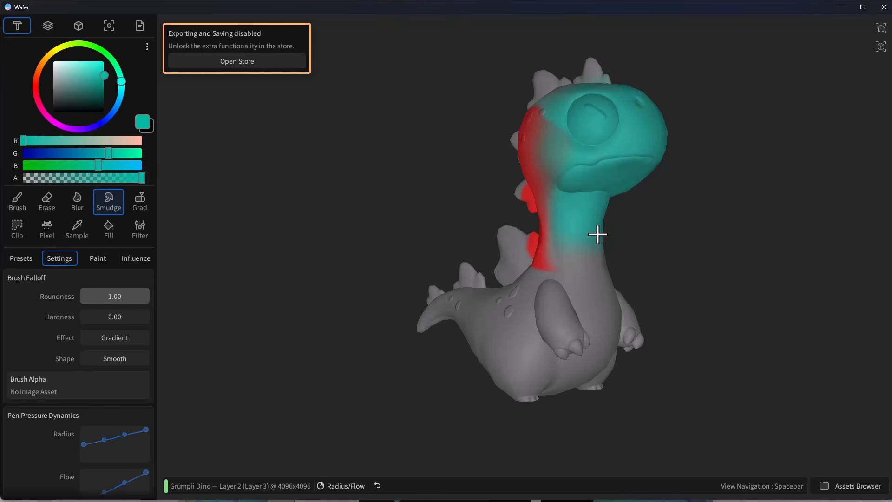
{"action": "mouse_move", "coordinate": [597, 234]}
{"action": "left_mouse_down"}
{"action": "mouse_move", "coordinate": [580, 237]}
{"action": "mouse_move", "coordinate": [577, 298]}
{"action": "mouse_move", "coordinate": [595, 312]}
{"action": "left_mouse_up"}
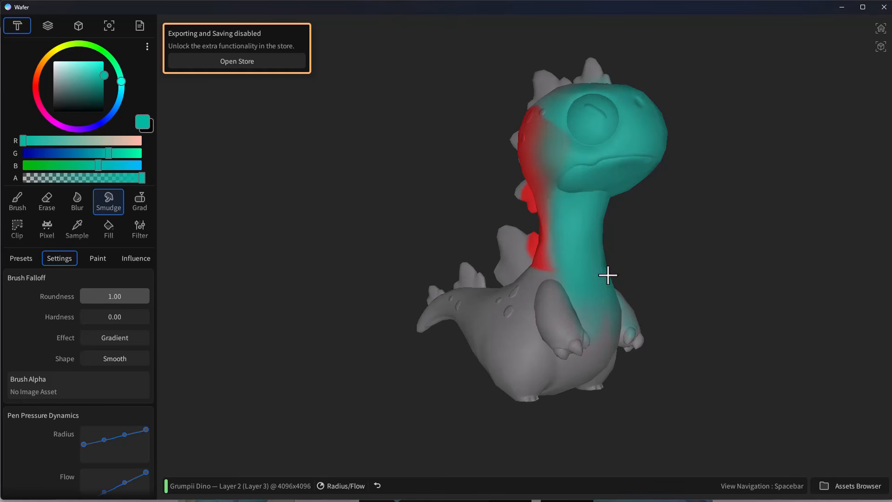
Step: Apply a blue linear gradient in Scene space from the dinosaur's feet up toward the neck
{"action": "left_click", "coordinate": [141, 205]}
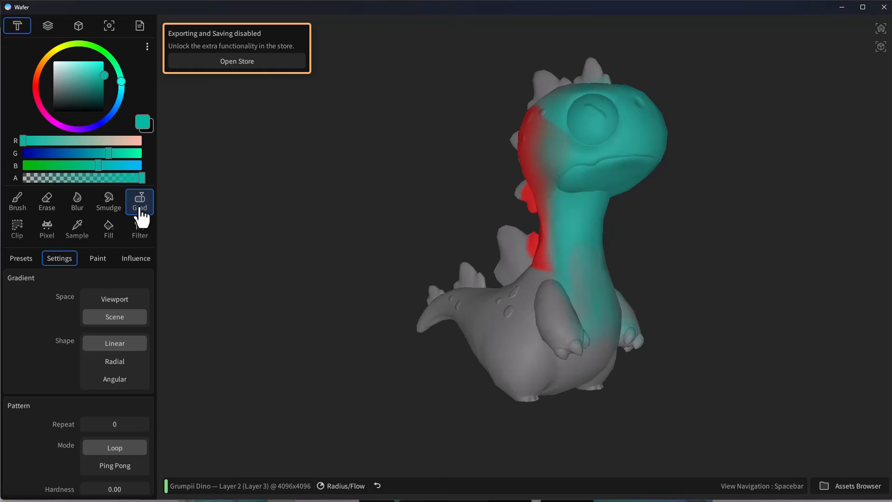
{"action": "left_click", "coordinate": [37, 91]}
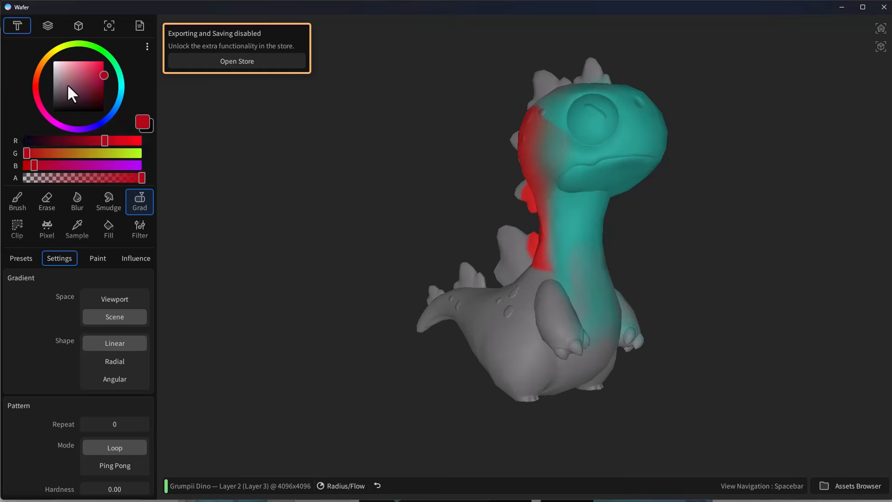
{"action": "left_click", "coordinate": [110, 117]}
{"action": "scroll", "coordinate": [77, 325], "scroll_direction": "down", "scroll_amount": 1}
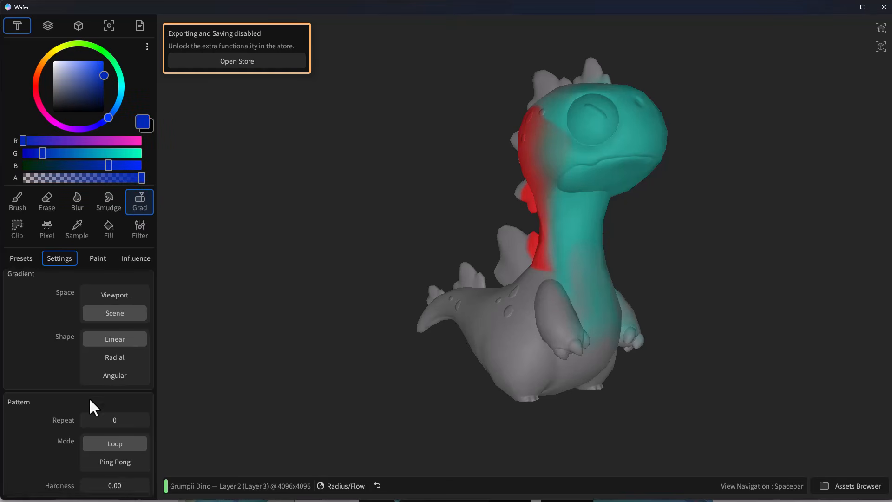
{"action": "left_click", "coordinate": [121, 320]}
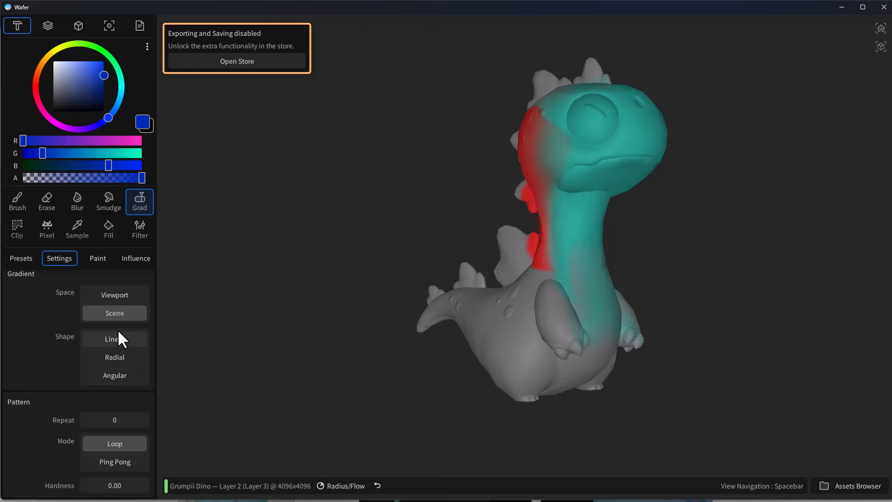
{"action": "left_click_drag", "start_coordinate": [532, 395], "coordinate": [501, 227]}
{"action": "left_click", "coordinate": [49, 26]}
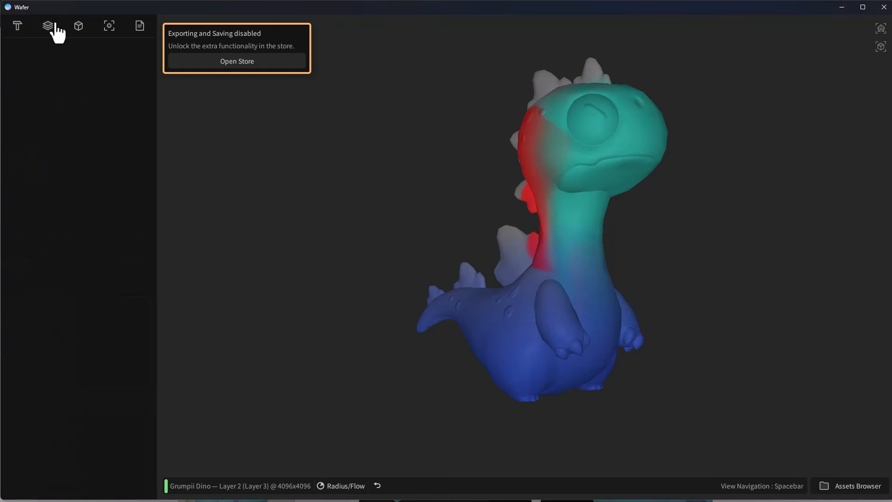
Step: Undo a blue lasso-shaped Clip over the body and fill the neck and chest with pink using the same tool
{"action": "left_click", "coordinate": [20, 29]}
{"action": "left_click", "coordinate": [17, 229]}
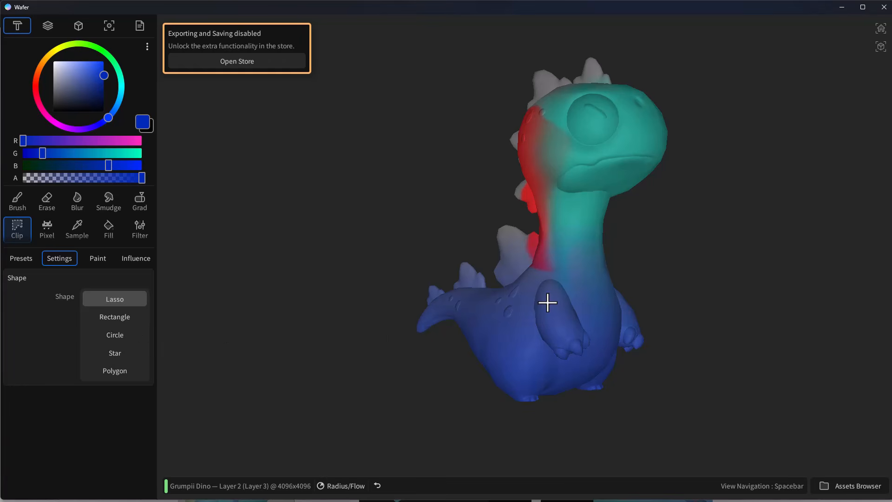
{"action": "mouse_move", "coordinate": [556, 186]}
{"action": "left_mouse_down"}
{"action": "mouse_move", "coordinate": [490, 329]}
{"action": "mouse_move", "coordinate": [623, 304]}
{"action": "left_mouse_up"}
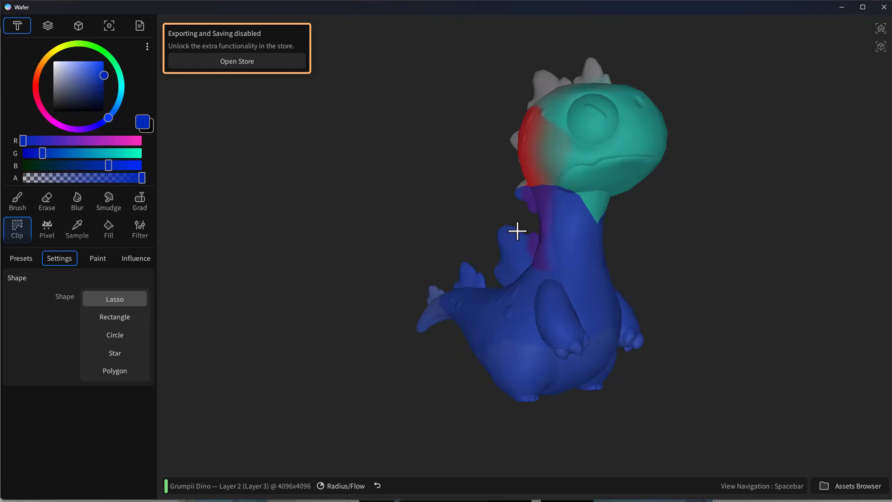
{"action": "key", "text": "ctrl+z"}
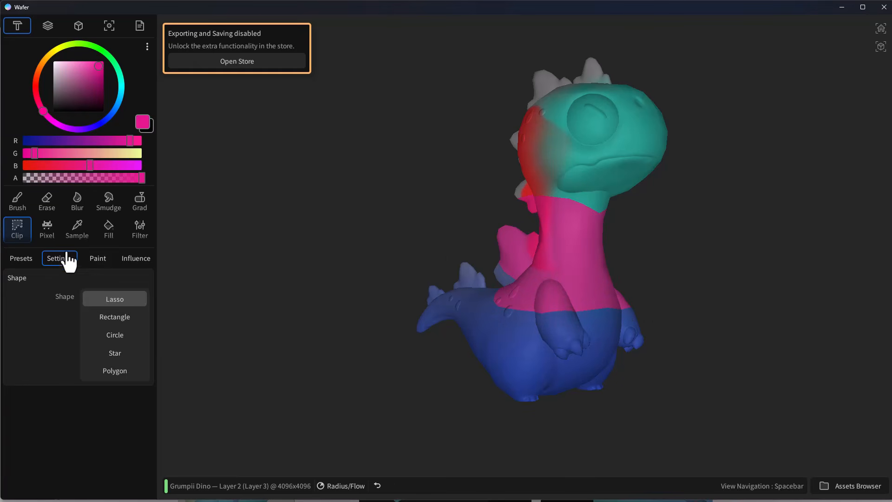
Step: Draw green pixels on the blue side of the dinosaur's body with the Pixel tool
{"action": "left_click", "coordinate": [47, 230]}
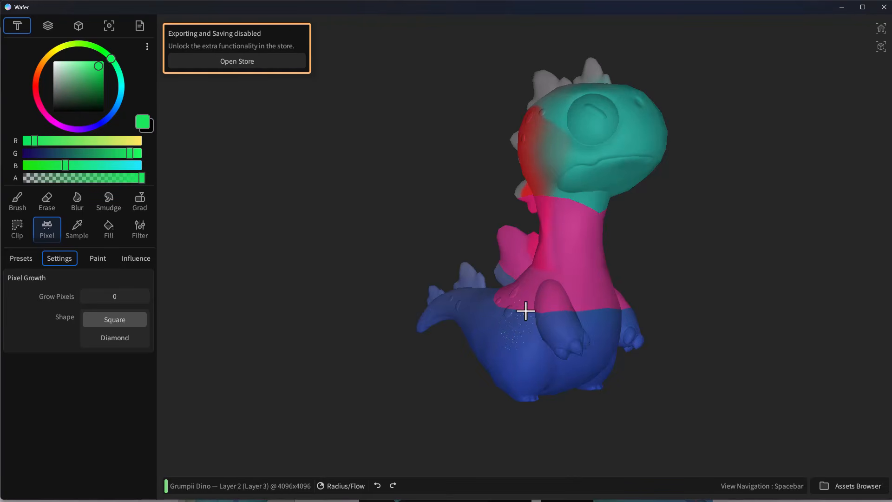
Step: Shift the hue of the layer's paint with the Filter tool in Hue mode, giving an orange neck and purple body
{"action": "scroll", "coordinate": [84, 205], "scroll_direction": "down", "scroll_amount": 1}
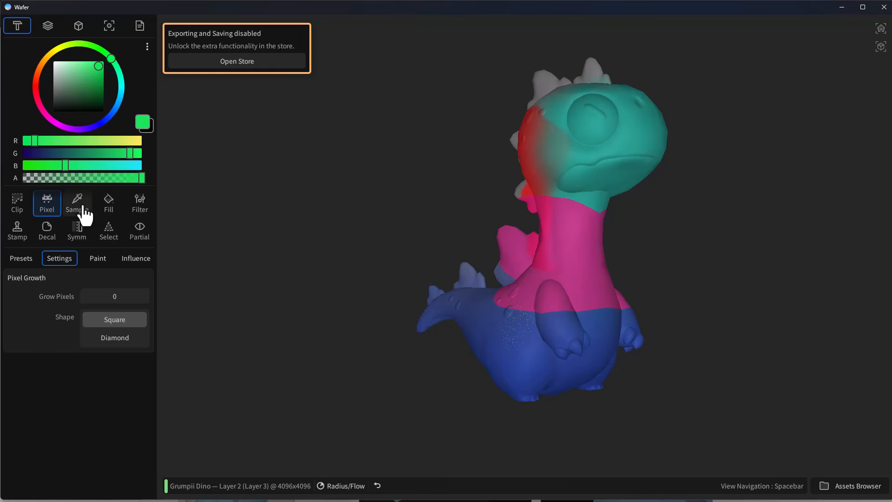
{"action": "left_click", "coordinate": [139, 204]}
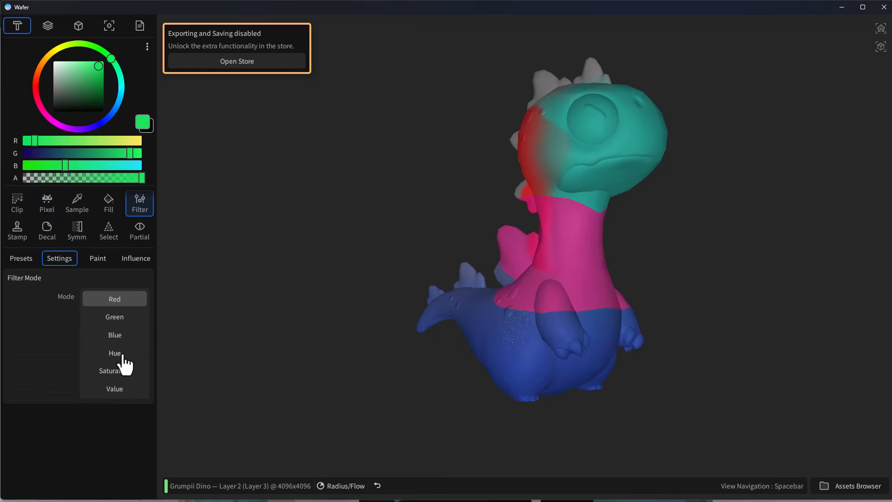
{"action": "left_click", "coordinate": [120, 352]}
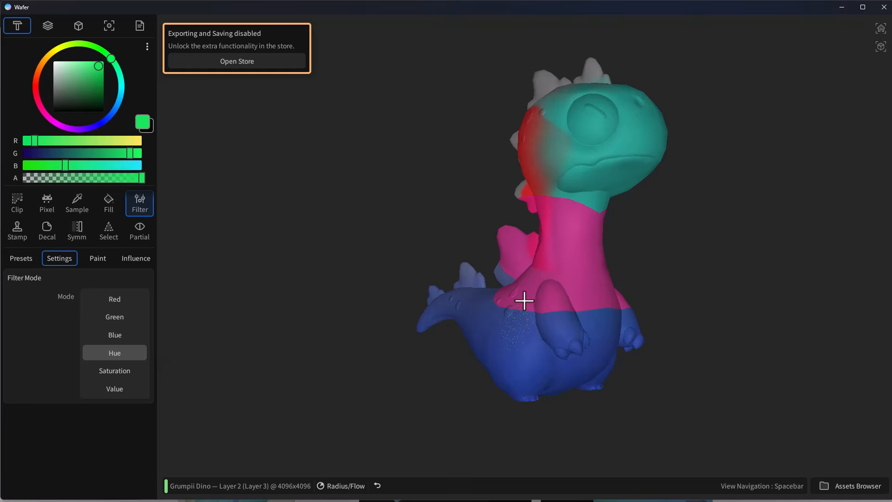
{"action": "left_click_drag", "start_coordinate": [524, 301], "coordinate": [576, 309]}
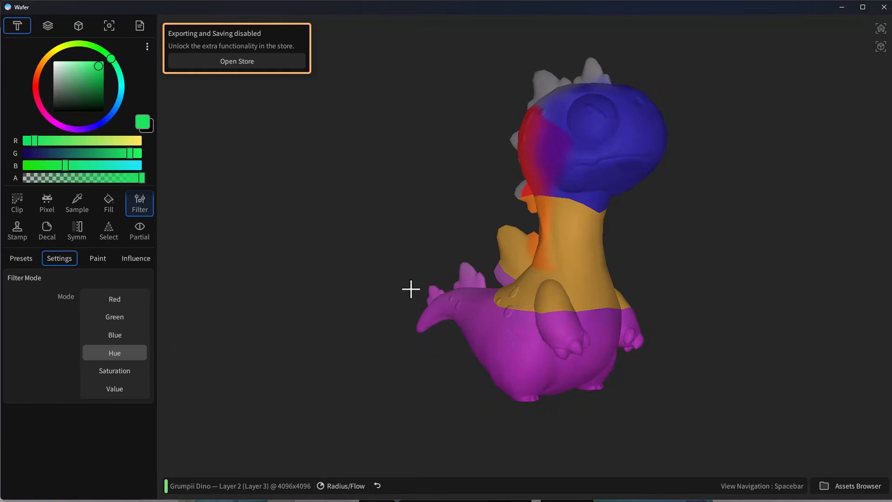
Step: View the settings of the Stamp and Decal tools
{"action": "left_click", "coordinate": [18, 234]}
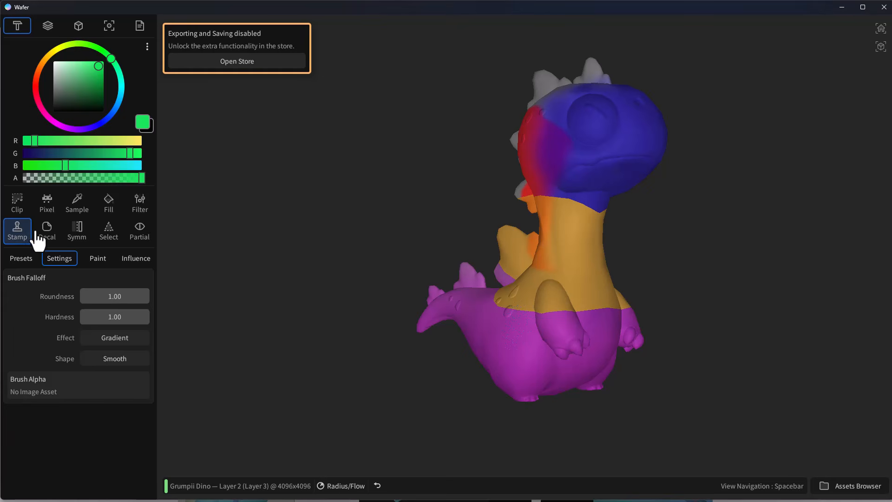
{"action": "left_click", "coordinate": [46, 235]}
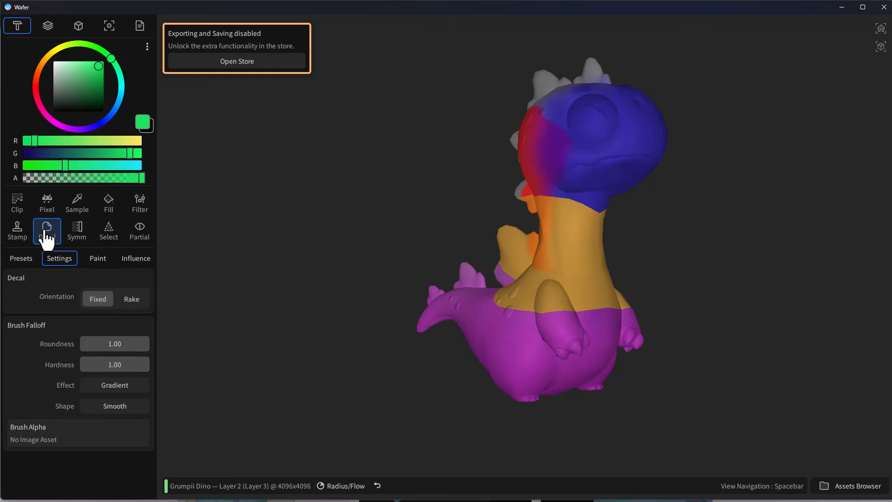
Step: Show the X-axis symmetry gizmo and center the symmetry origin on the mesh
{"action": "left_click", "coordinate": [75, 238]}
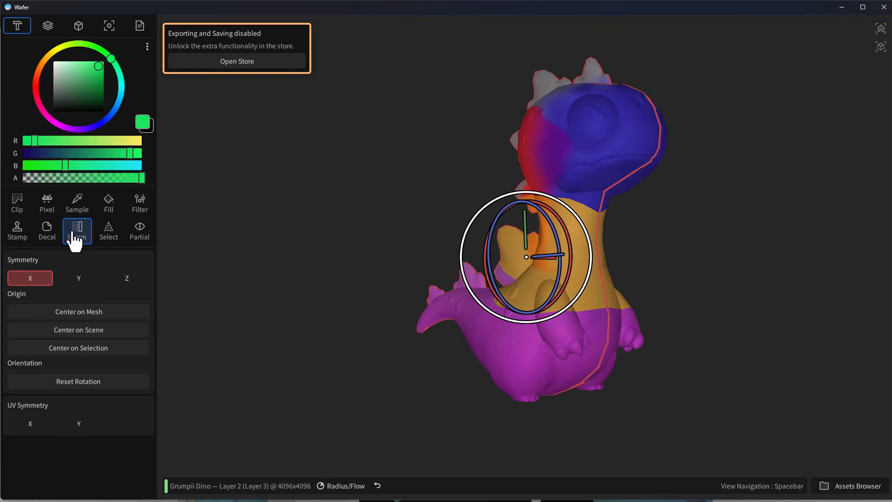
{"action": "mouse_move", "coordinate": [571, 260]}
{"action": "left_mouse_down"}
{"action": "mouse_move", "coordinate": [602, 264]}
{"action": "mouse_move", "coordinate": [522, 267]}
{"action": "mouse_move", "coordinate": [564, 268]}
{"action": "left_mouse_up"}
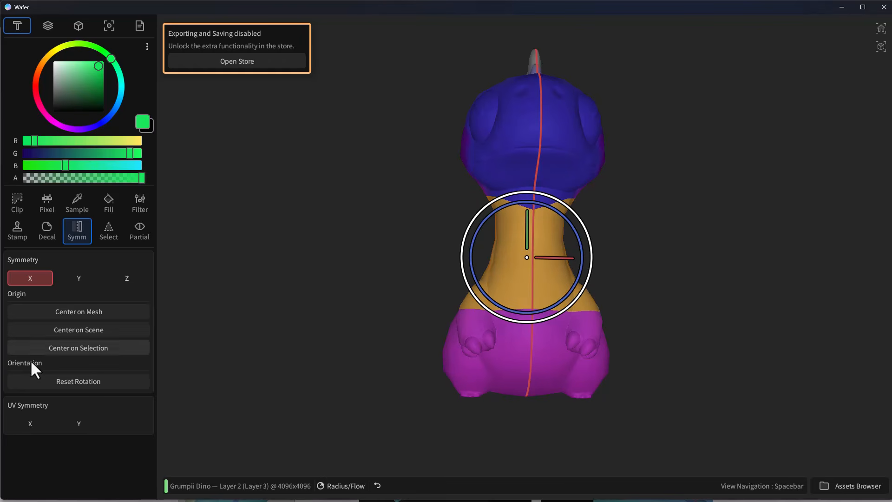
{"action": "left_click", "coordinate": [97, 312]}
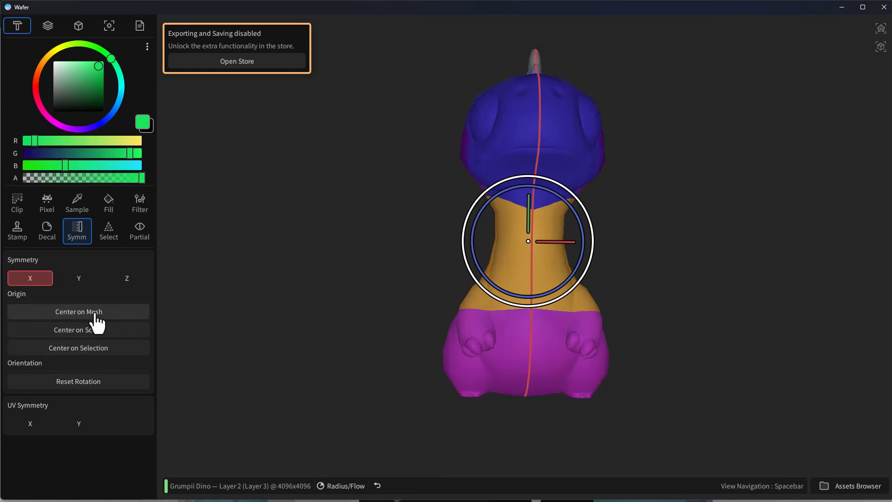
Step: Try out Y-axis and Z-axis symmetry on the dinosaur and switch back to X-axis symmetry
{"action": "left_click", "coordinate": [79, 283]}
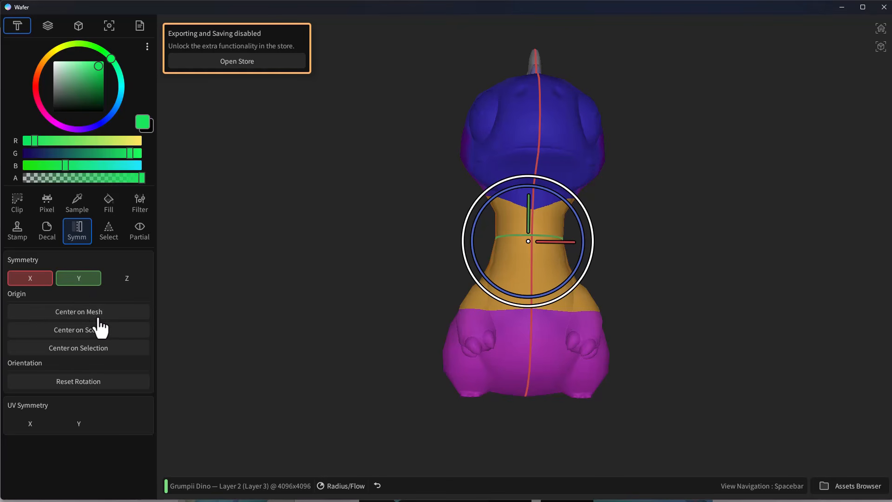
{"action": "left_click", "coordinate": [39, 284]}
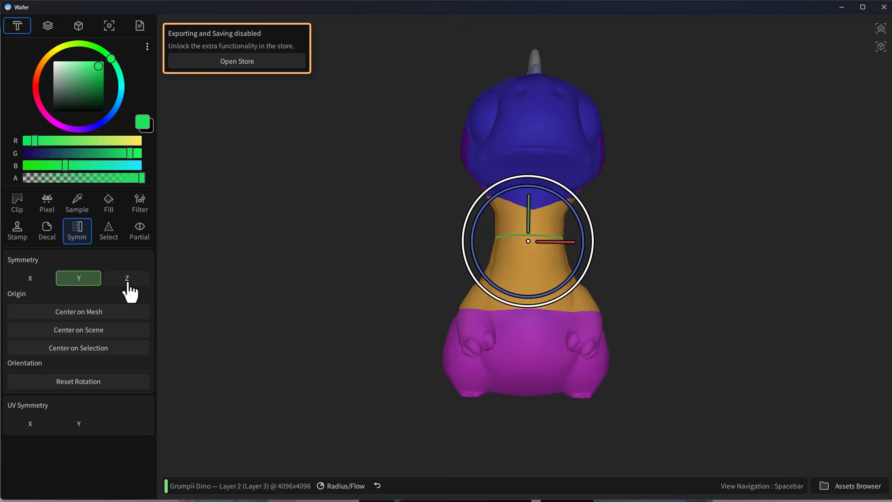
{"action": "left_click", "coordinate": [129, 284]}
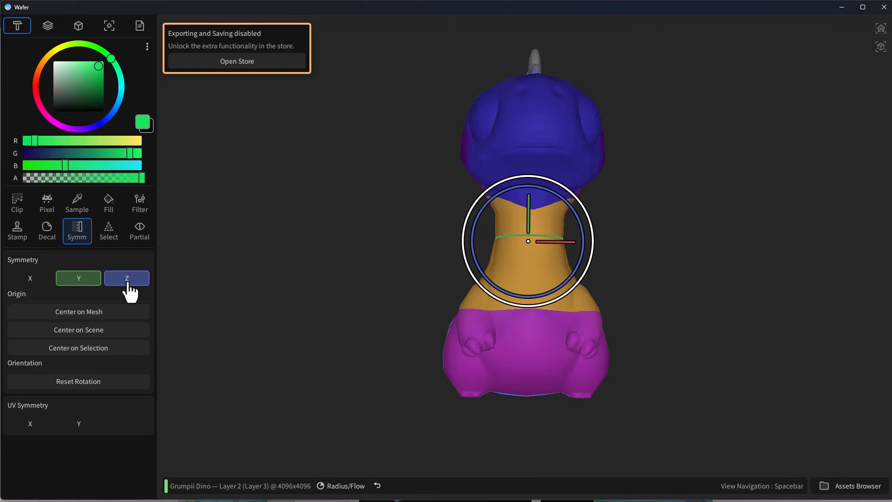
{"action": "left_click", "coordinate": [74, 281]}
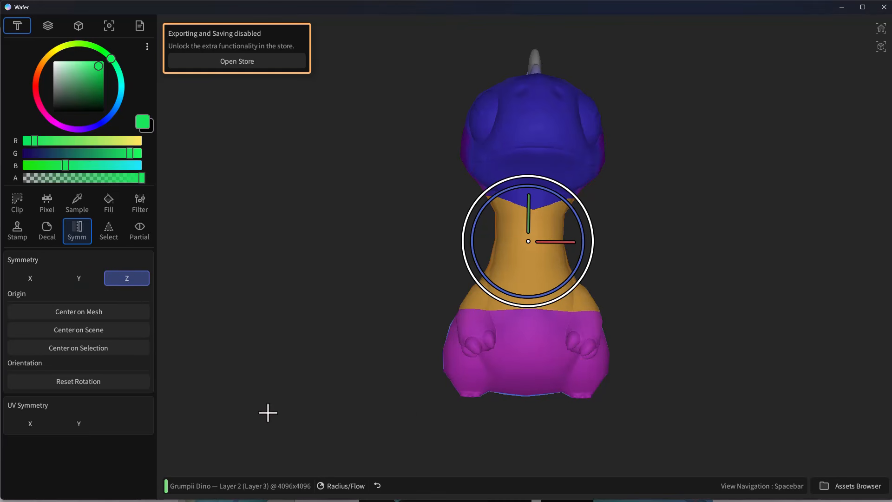
{"action": "middle_click_drag", "start_coordinate": [267, 412], "coordinate": [661, 316]}
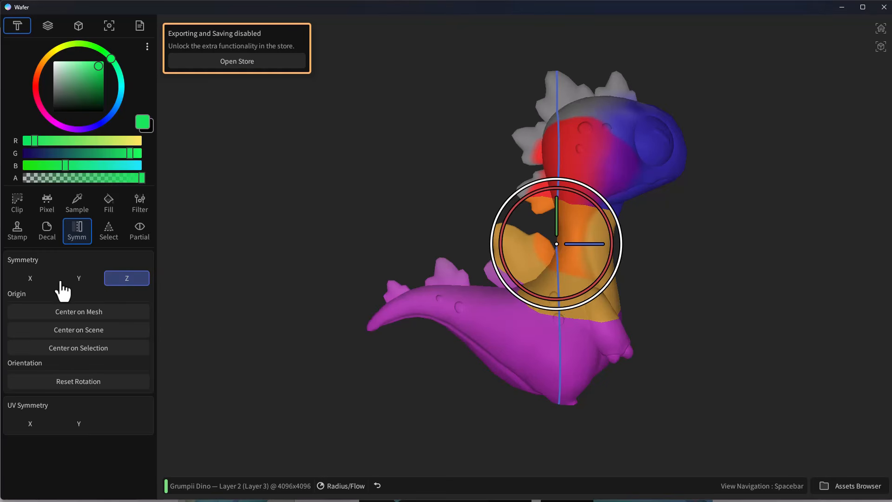
{"action": "left_click", "coordinate": [33, 280]}
{"action": "left_click", "coordinate": [132, 279]}
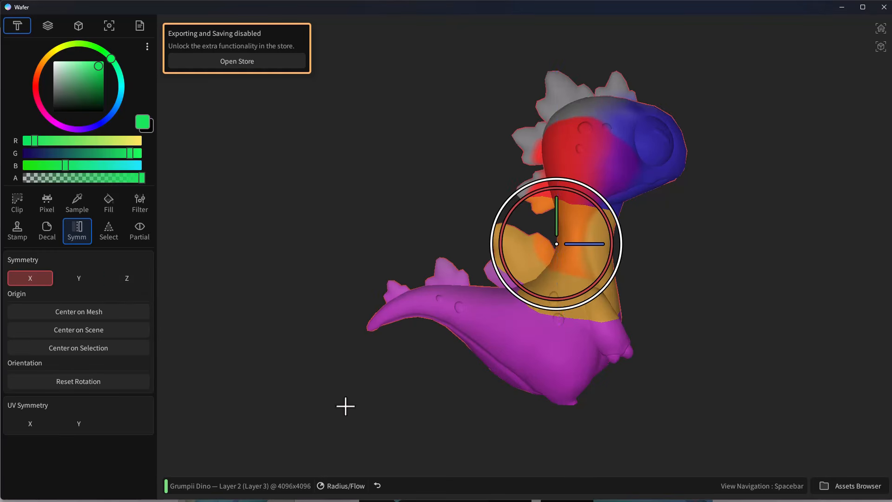
{"action": "middle_click_drag", "start_coordinate": [344, 406], "coordinate": [226, 402]}
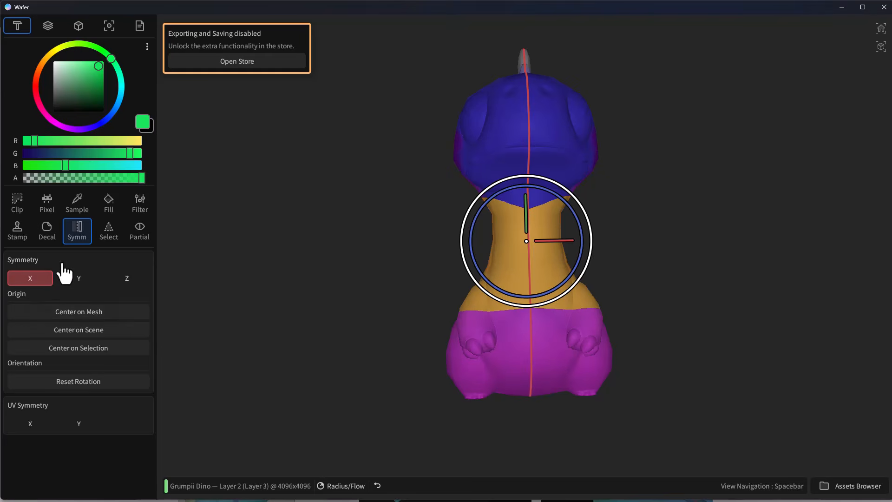
{"action": "left_click", "coordinate": [50, 277]}
Step: Select only the UV island covering one half of the front of the neck and chest with the Select tool
{"action": "left_click", "coordinate": [112, 232]}
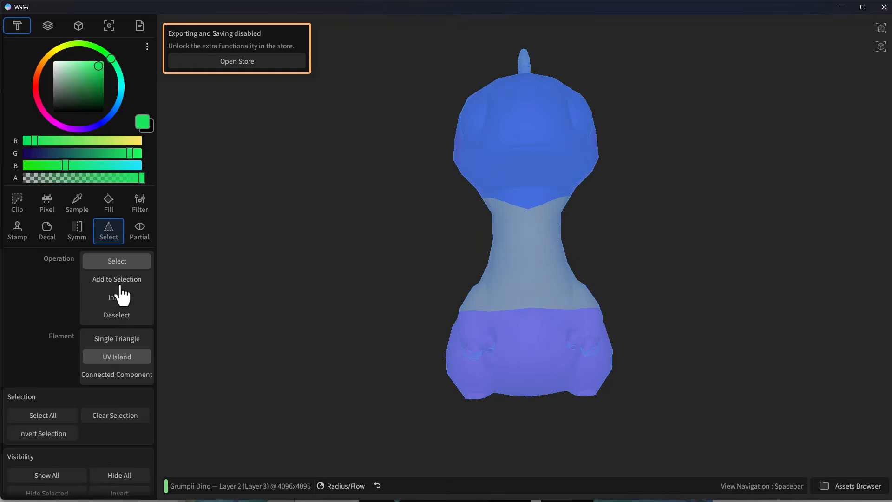
{"action": "left_click", "coordinate": [509, 251]}
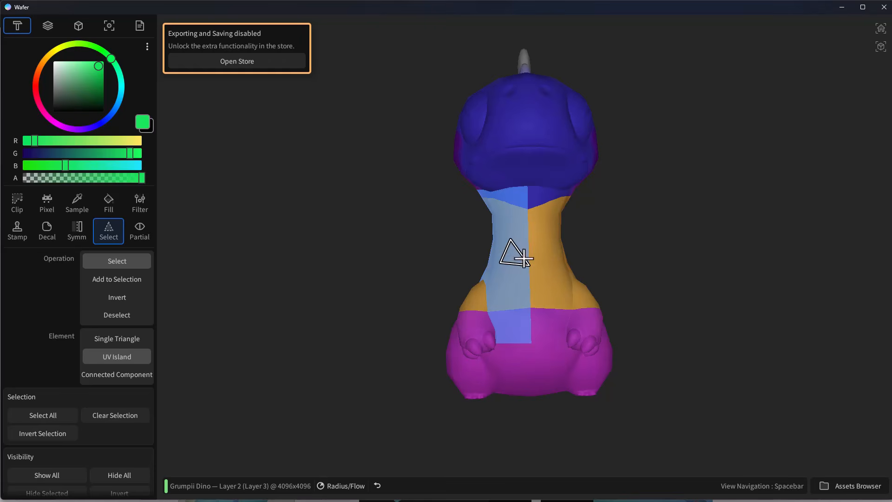
Step: Select the UV island on the other half of the neck front, then replace it with a patch of adjoining single triangles
{"action": "left_click", "coordinate": [539, 253]}
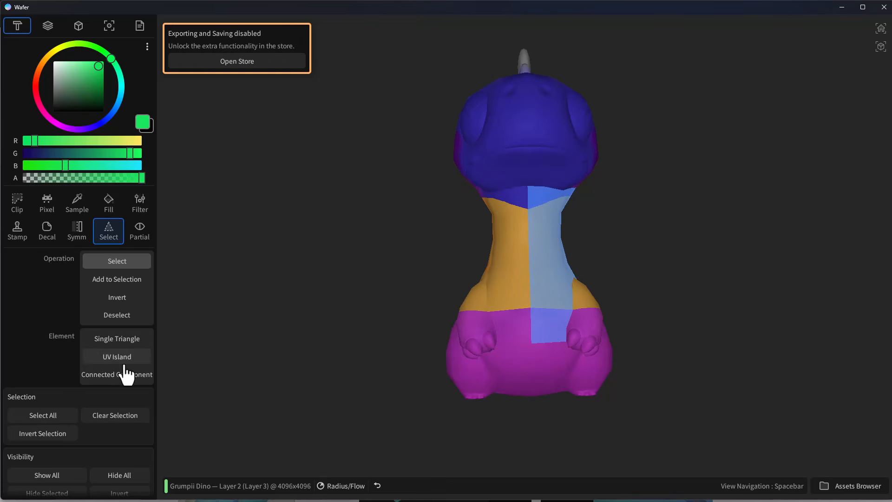
{"action": "left_click", "coordinate": [120, 341]}
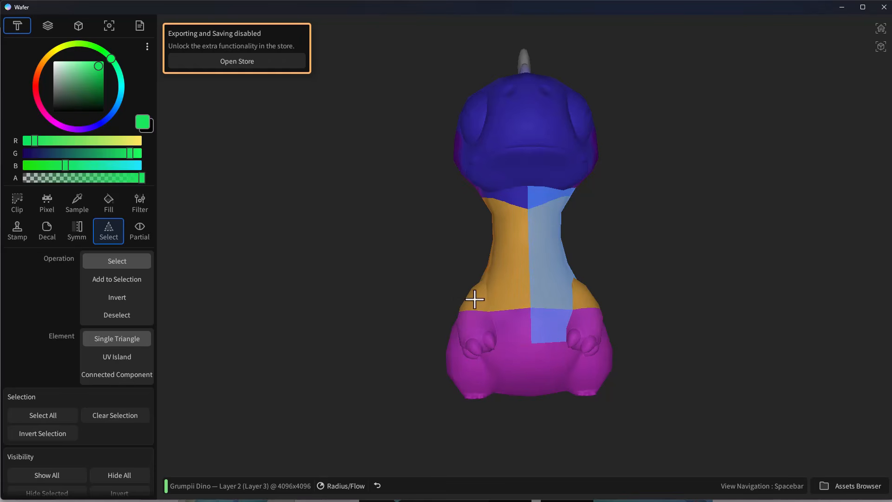
{"action": "left_click", "coordinate": [507, 275]}
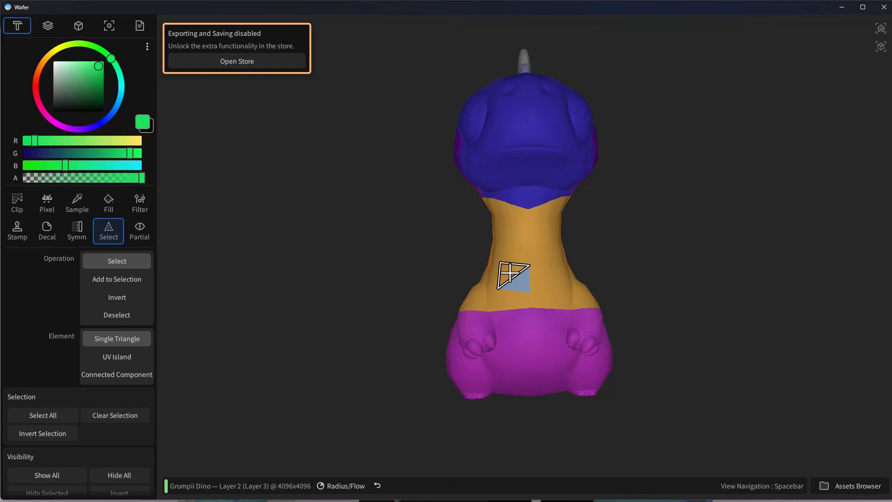
{"action": "left_click", "coordinate": [517, 254], "text": "shift"}
{"action": "left_click", "coordinate": [524, 250], "text": "shift"}
{"action": "left_click", "coordinate": [503, 243], "text": "shift"}
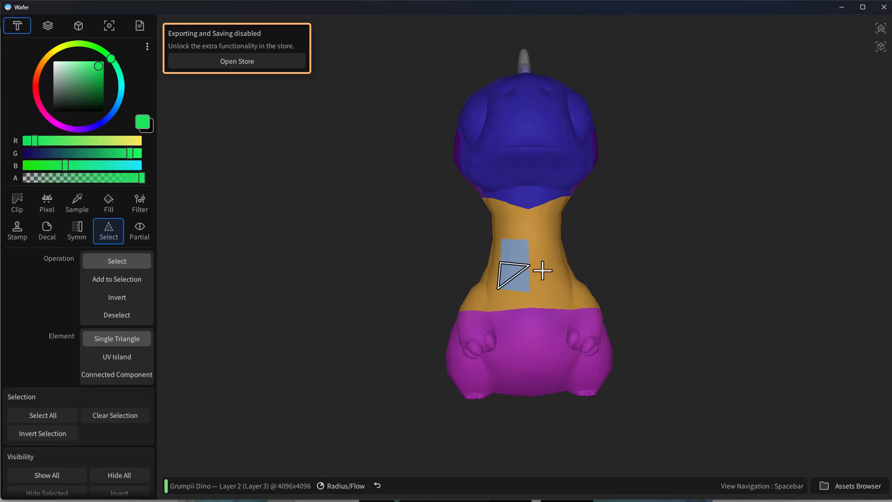
Step: Try the Partial visibility tool on the dinosaur and deselect all of its triangles
{"action": "left_click", "coordinate": [139, 228]}
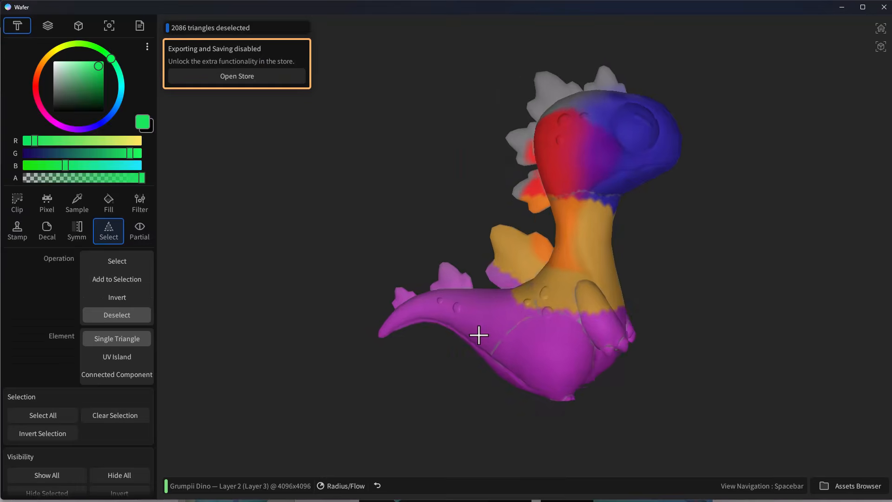
{"action": "middle_click_drag", "start_coordinate": [477, 335], "coordinate": [321, 246]}
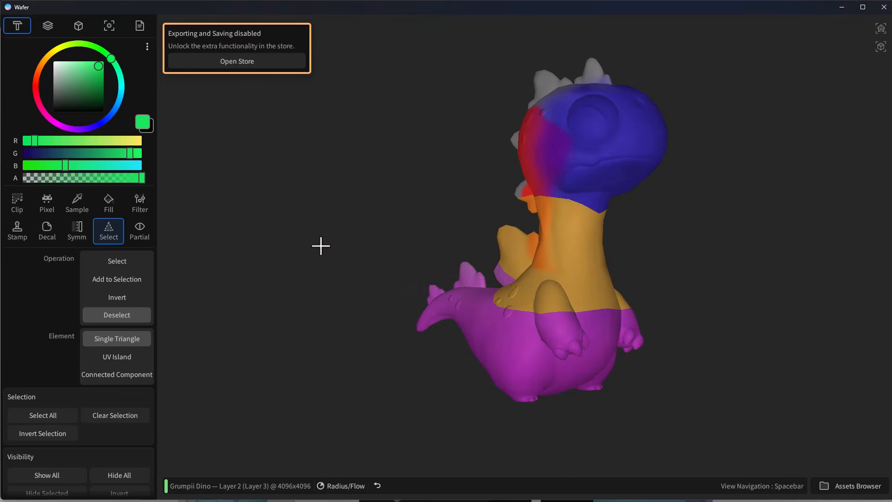
Step: View the Grumpii Dino surface settings, then create a new texture set alongside Dino Texture and remove it again
{"action": "left_click", "coordinate": [78, 27]}
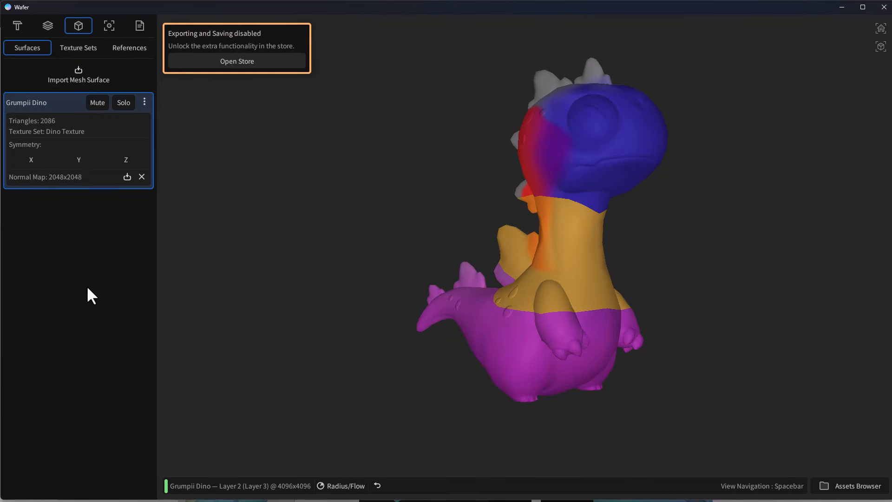
{"action": "left_click", "coordinate": [60, 48]}
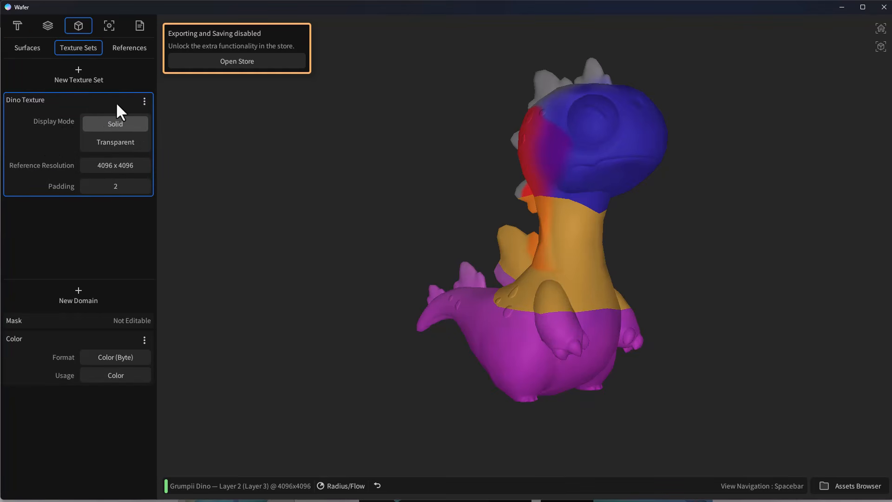
{"action": "left_click", "coordinate": [88, 80]}
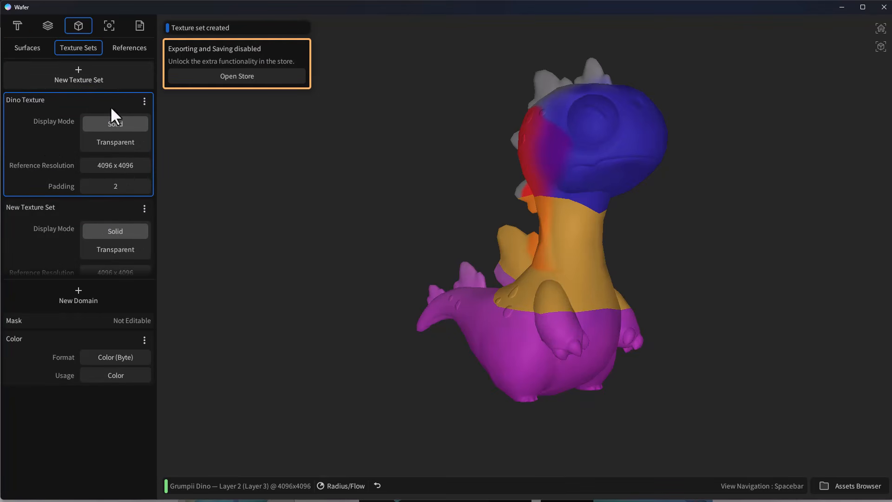
{"action": "scroll", "coordinate": [74, 200], "scroll_direction": "down", "scroll_amount": 1}
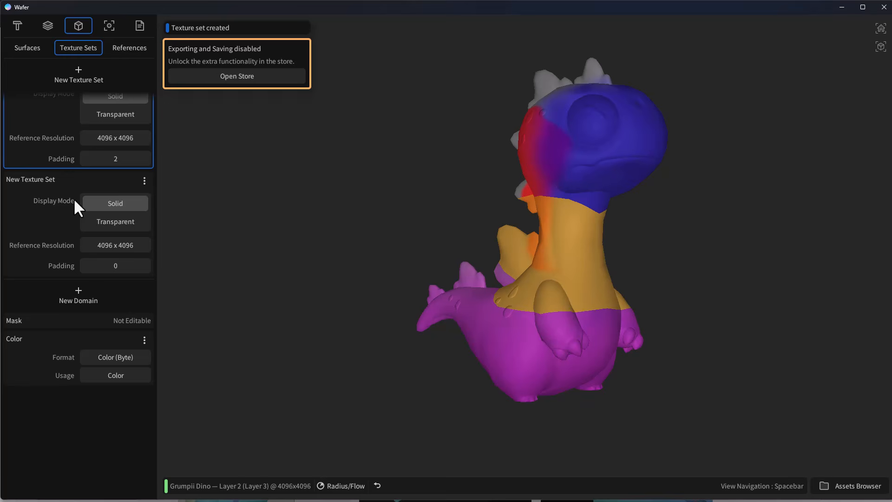
{"action": "left_click", "coordinate": [109, 232]}
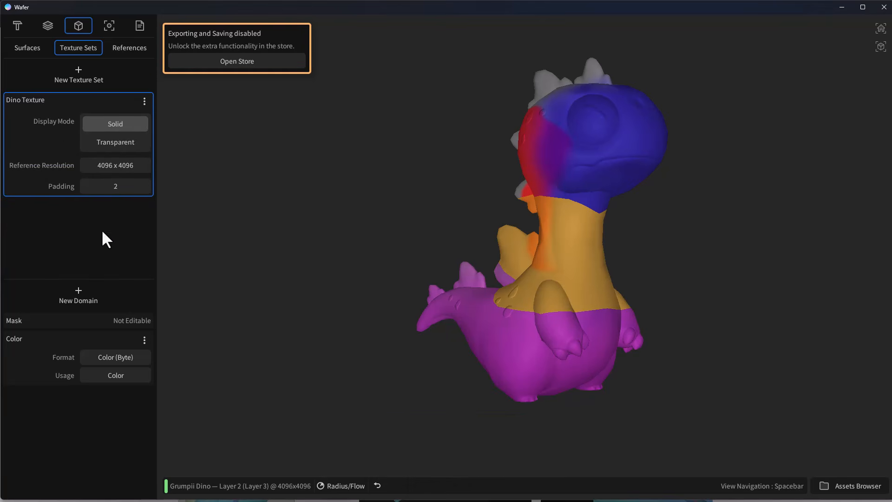
Step: Compare the Flat, Shaded and PBR shading modes on the dinosaur in the 3D view
{"action": "left_click", "coordinate": [109, 26]}
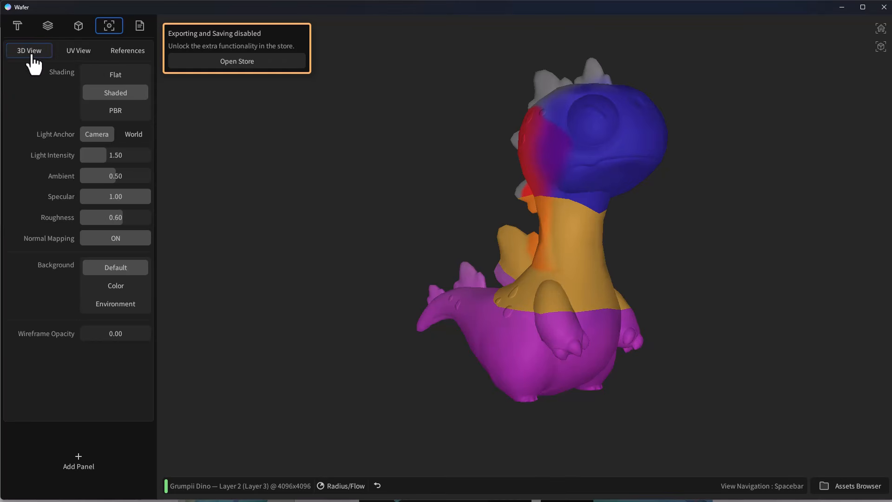
{"action": "left_click", "coordinate": [128, 75]}
{"action": "left_click", "coordinate": [122, 95]}
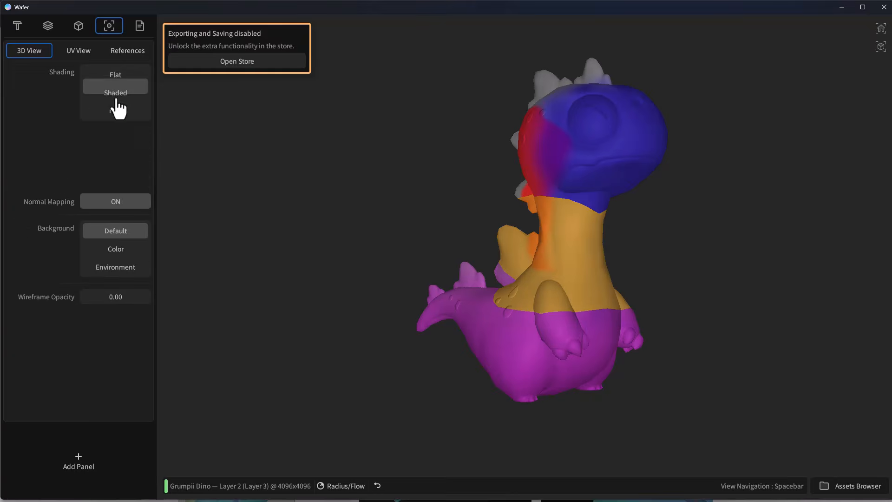
{"action": "left_click", "coordinate": [123, 111]}
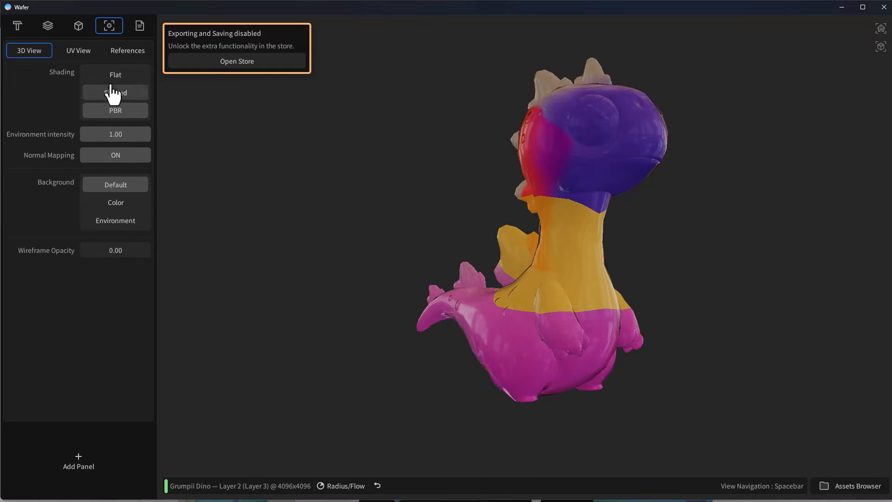
Step: Set the UV view's wire opacity to 0.28 and its wire value to 0.20
{"action": "left_click", "coordinate": [80, 52]}
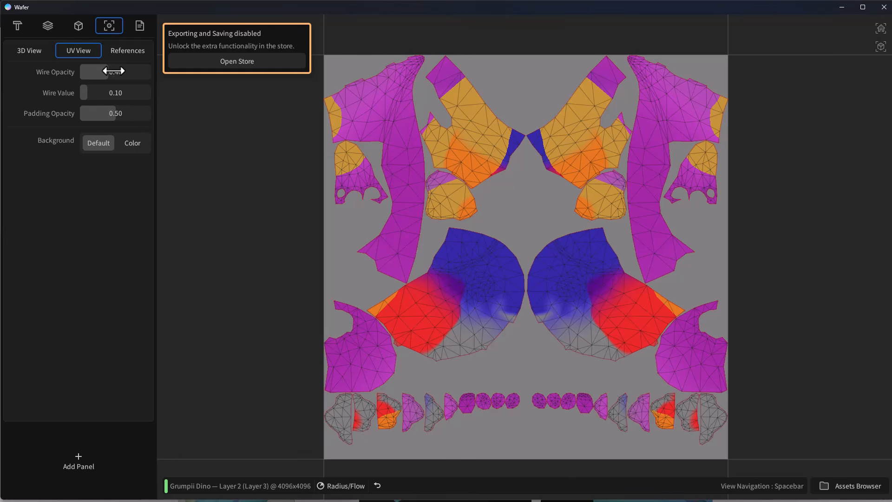
{"action": "left_click_drag", "start_coordinate": [110, 72], "coordinate": [92, 91]}
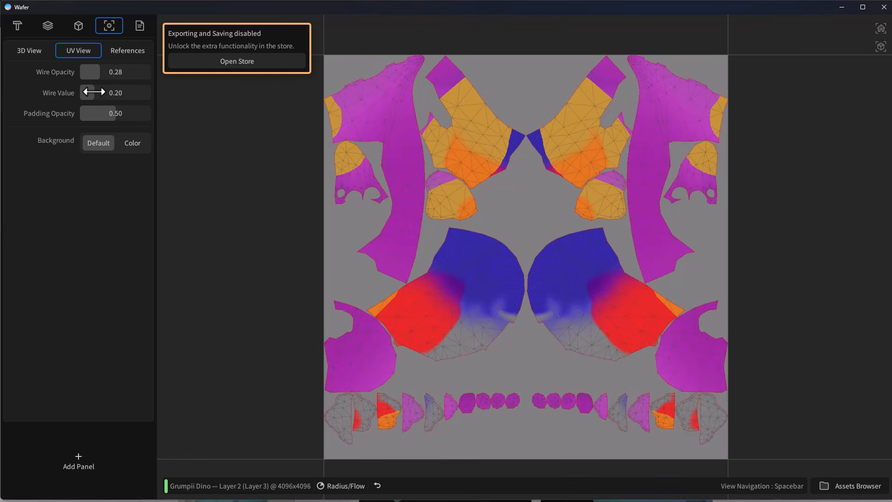
Step: Look through the document's file and export options and its undo history
{"action": "left_click", "coordinate": [140, 27]}
{"action": "scroll", "coordinate": [63, 364], "scroll_direction": "down", "scroll_amount": 5}
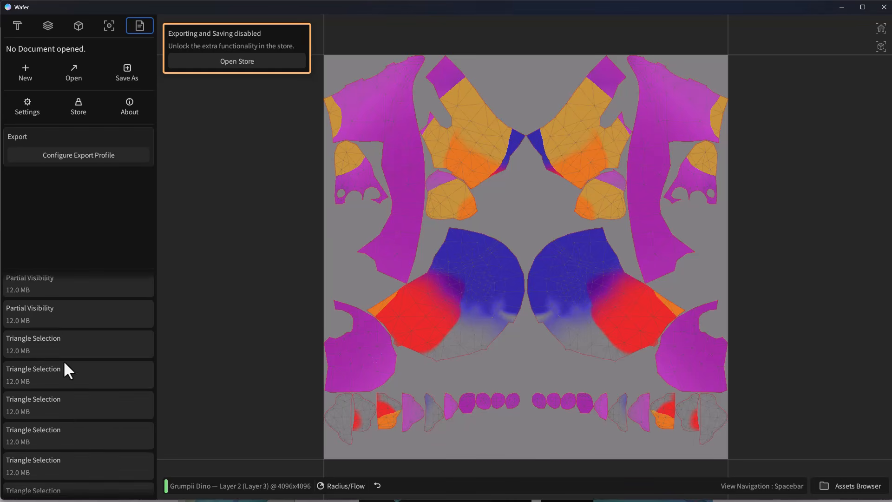
{"action": "scroll", "coordinate": [64, 416], "scroll_direction": "up", "scroll_amount": 5}
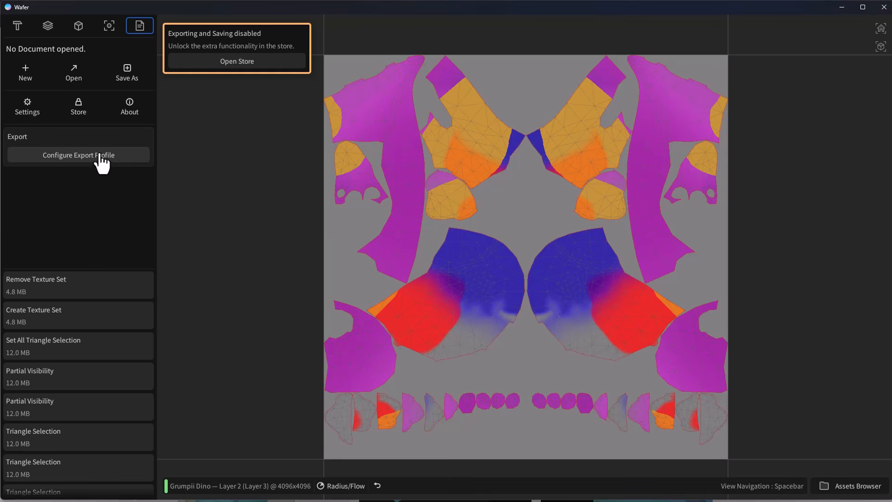
Step: Look through the application settings from System, Theme and Navigation to Interface, Performance, Tools and Keymap, then close them
{"action": "left_click", "coordinate": [26, 107]}
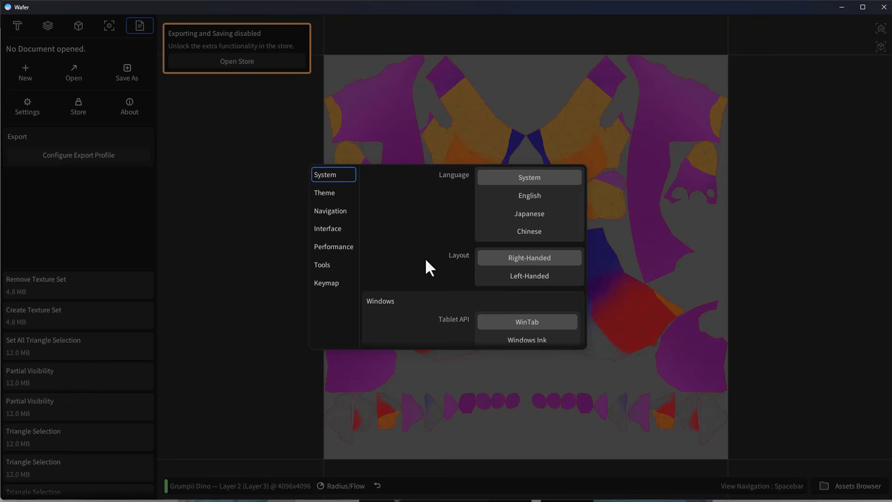
{"action": "left_click", "coordinate": [333, 195]}
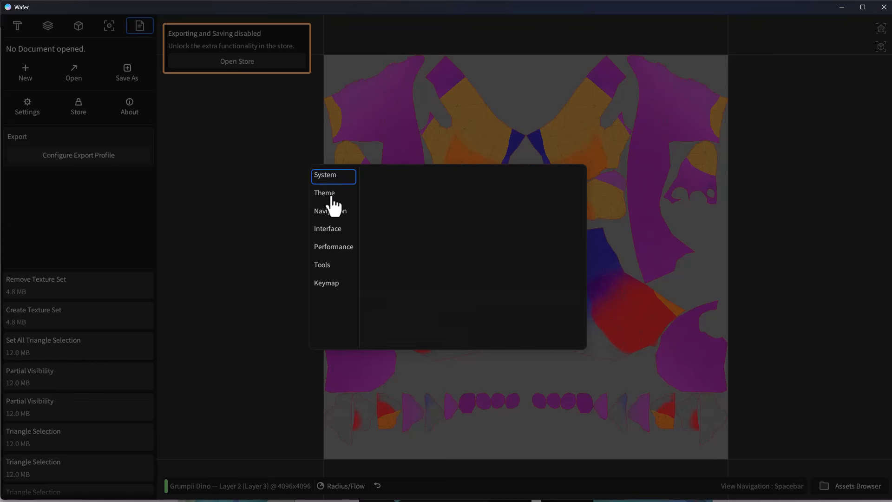
{"action": "left_click", "coordinate": [334, 214]}
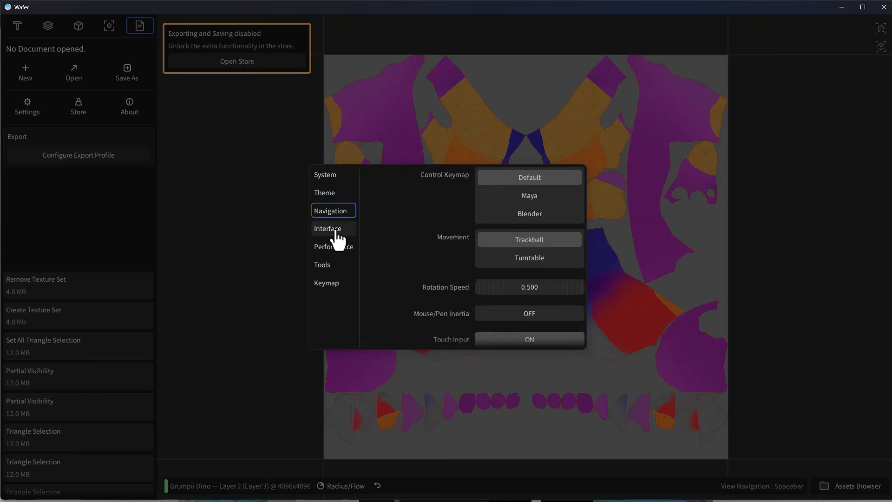
{"action": "left_click", "coordinate": [334, 229]}
{"action": "left_click", "coordinate": [343, 248]}
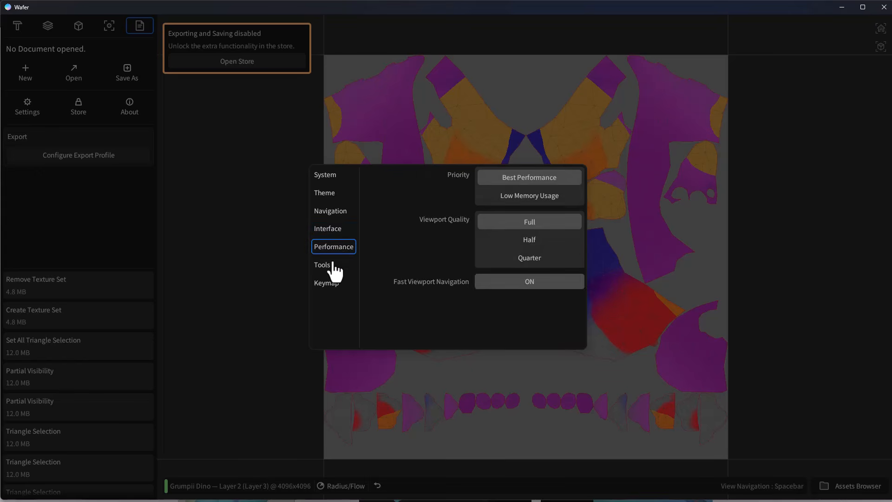
{"action": "left_click", "coordinate": [334, 267]}
{"action": "left_click", "coordinate": [337, 285]}
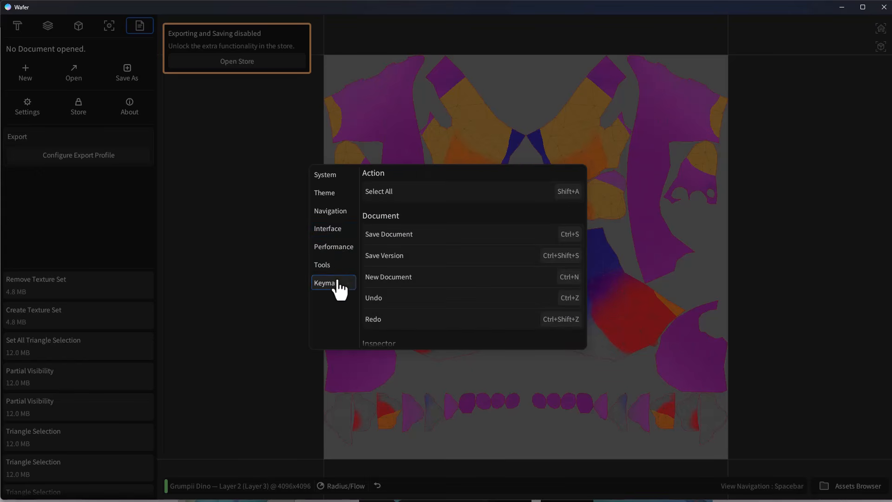
{"action": "left_click", "coordinate": [268, 176]}
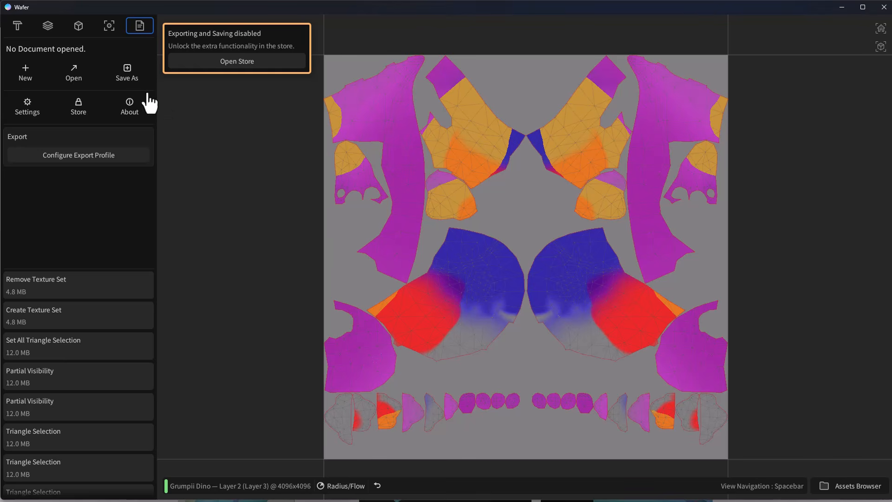
Step: Add a new domain to the Dino Texture set and set its usage to Roughness
{"action": "left_click", "coordinate": [48, 26]}
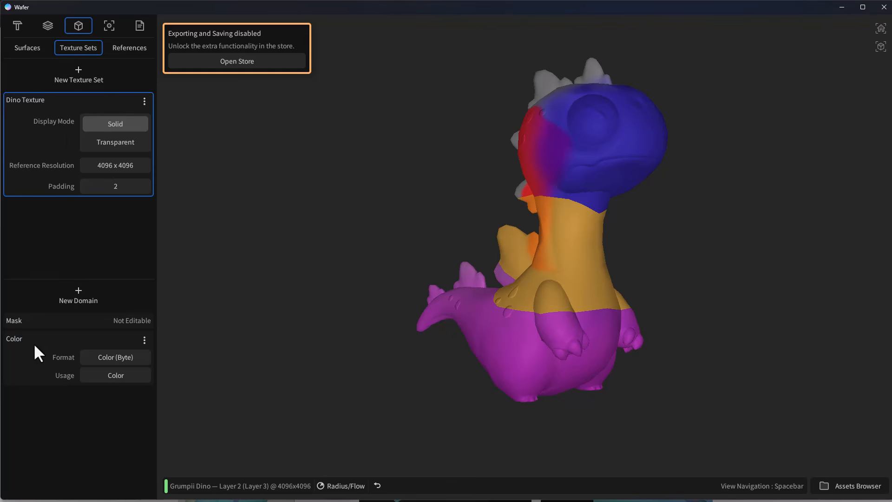
{"action": "left_click", "coordinate": [81, 297]}
{"action": "left_click", "coordinate": [119, 433]}
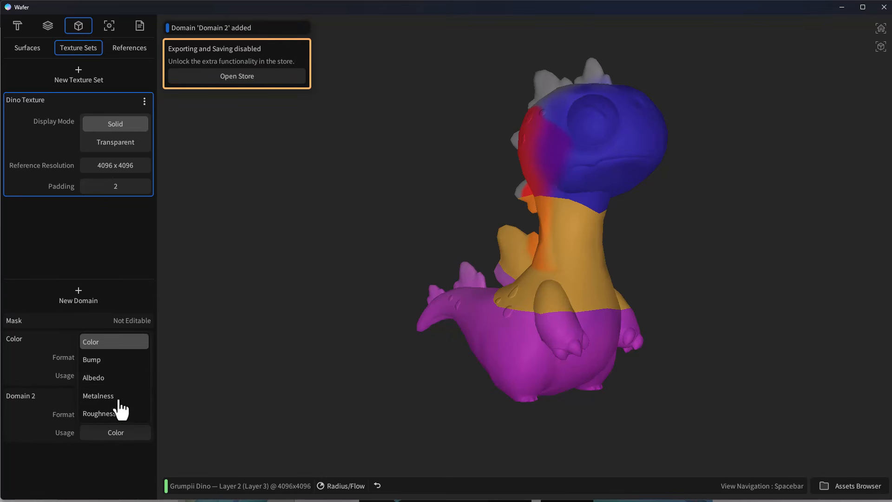
{"action": "left_click", "coordinate": [118, 413]}
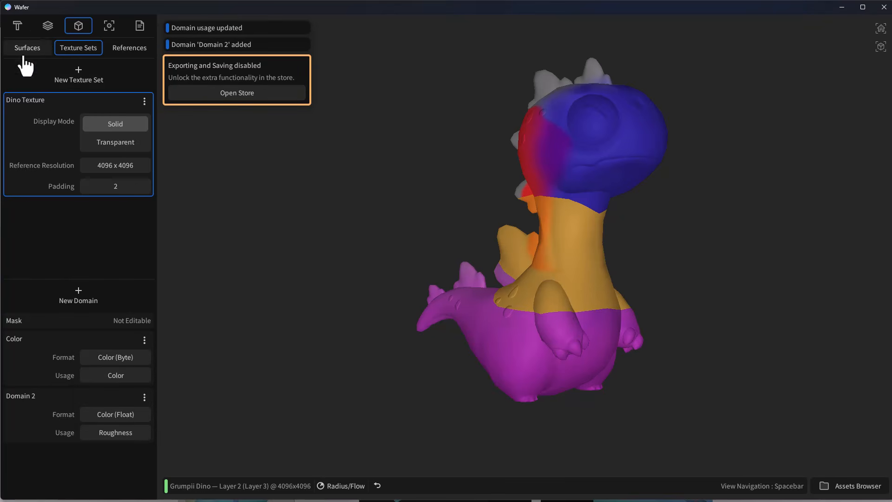
Step: Check how the new domain is listed among the channels of Layer 3
{"action": "left_click", "coordinate": [47, 27]}
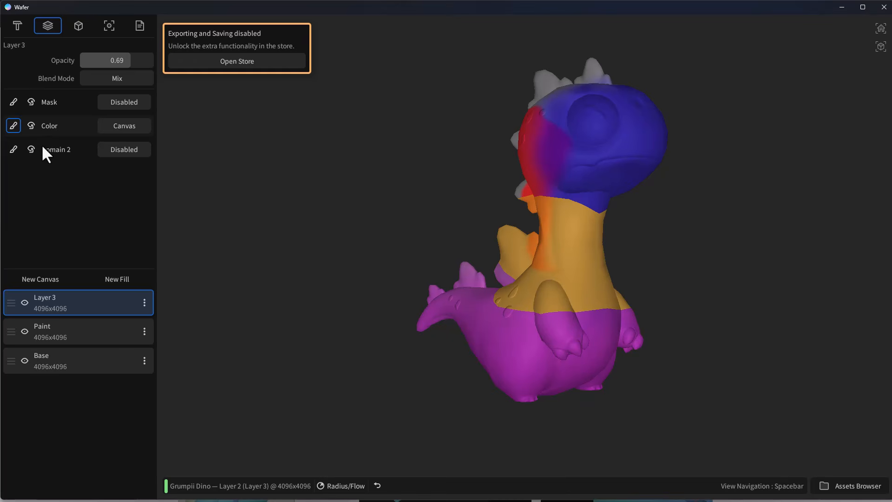
{"action": "left_click", "coordinate": [105, 30]}
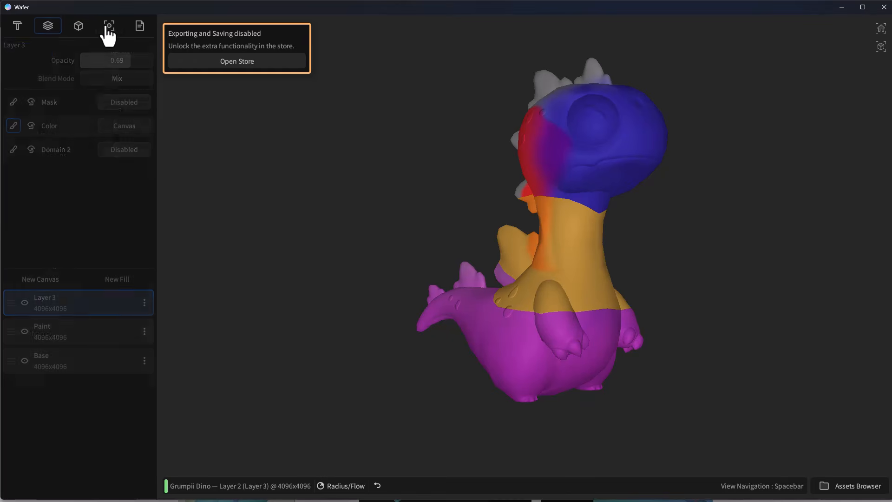
{"action": "left_click", "coordinate": [80, 32]}
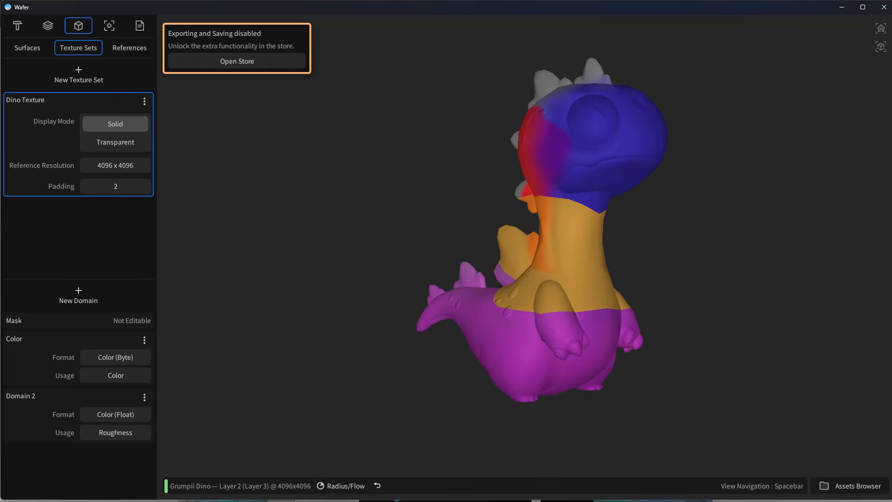
{"action": "left_click", "coordinate": [47, 27]}
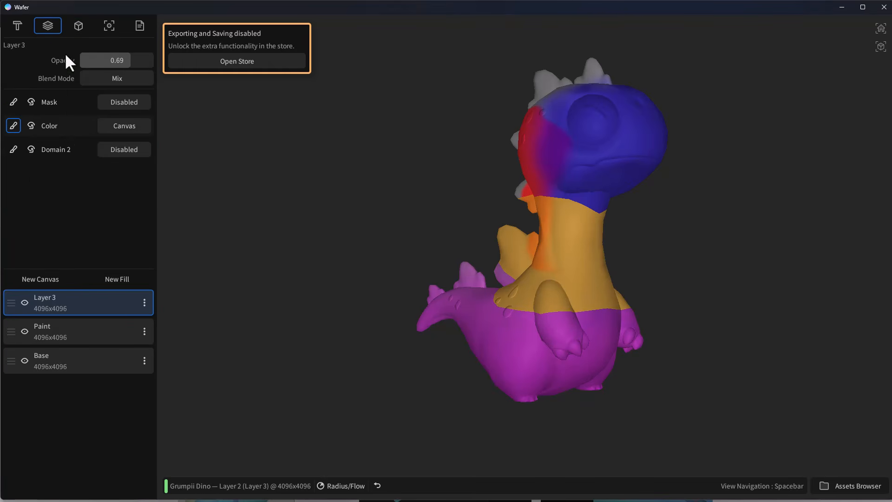
Step: Rename Domain 2 to "Roughness" in the texture set and check its name among Layer 3's channels
{"action": "left_click", "coordinate": [78, 25]}
{"action": "left_click", "coordinate": [144, 397]}
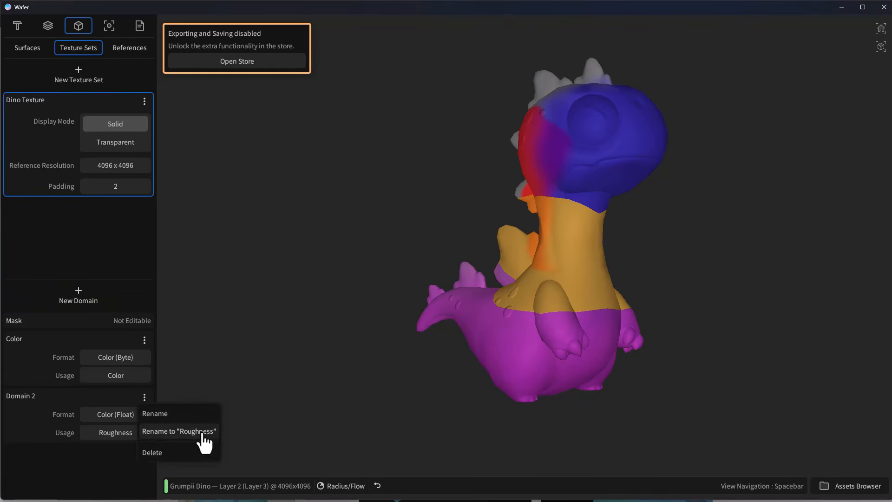
{"action": "left_click", "coordinate": [203, 435]}
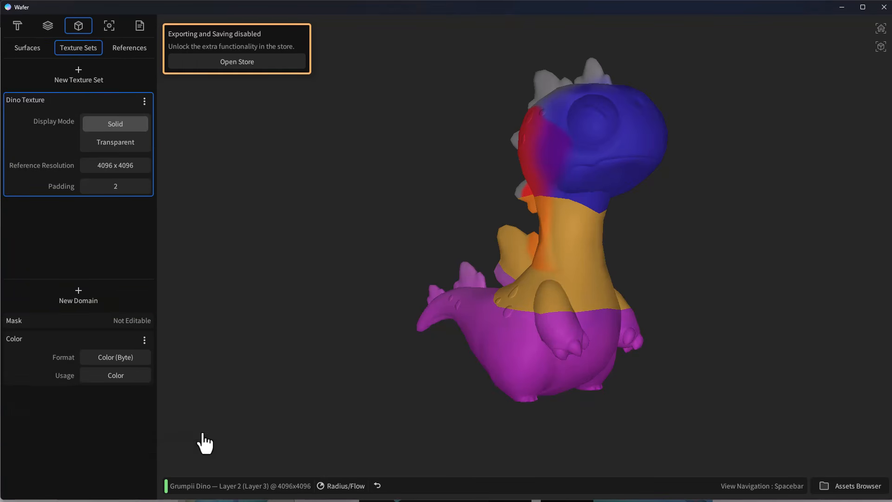
{"action": "left_click", "coordinate": [49, 26]}
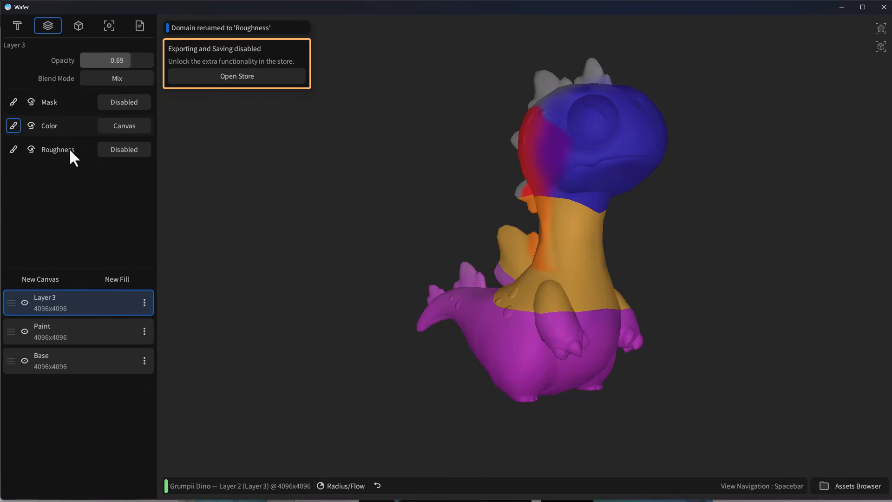
{"action": "left_click", "coordinate": [78, 26]}
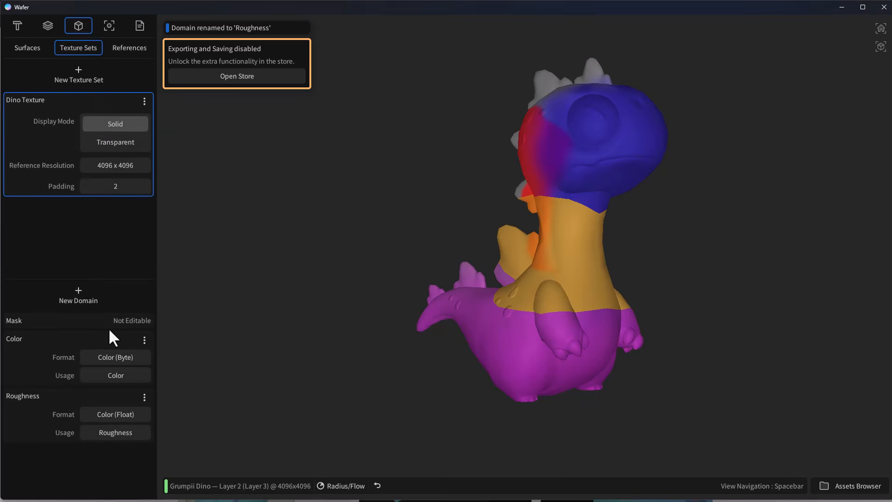
Step: Add another new domain to the Dino Texture set and set its usage to Metalness
{"action": "left_click", "coordinate": [90, 304]}
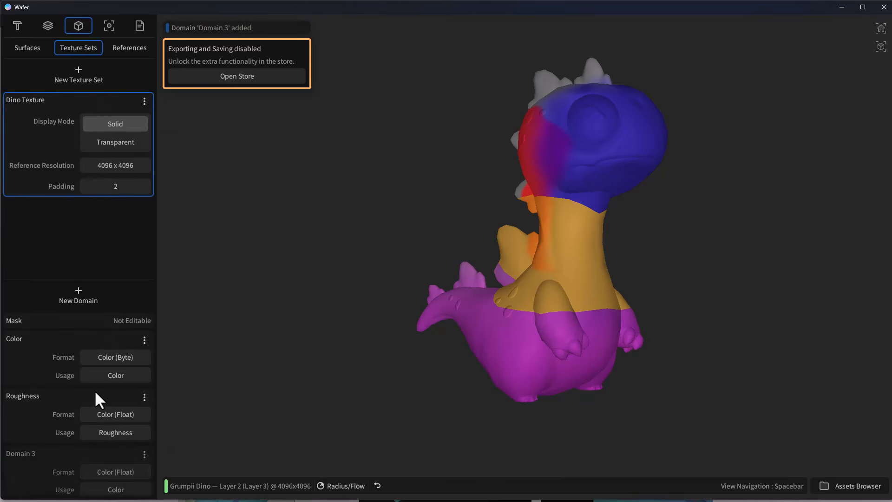
{"action": "left_click", "coordinate": [144, 454]}
{"action": "left_click", "coordinate": [121, 475]}
{"action": "left_click", "coordinate": [115, 486]}
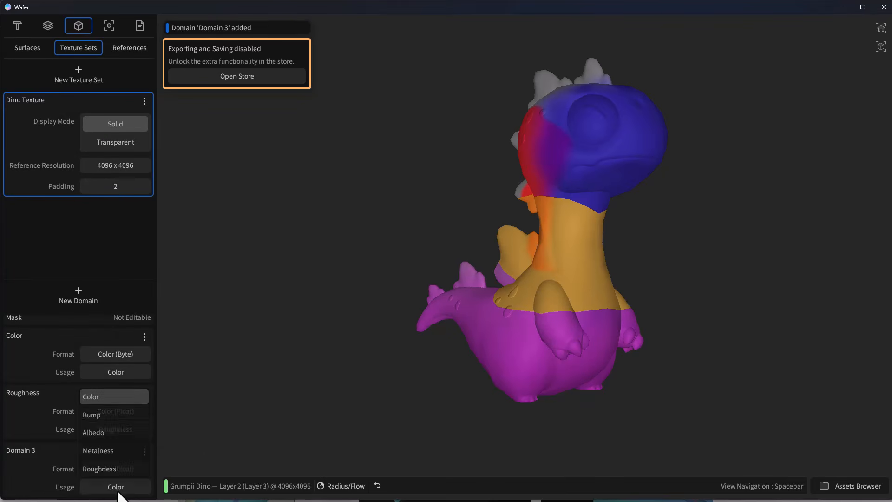
{"action": "left_click", "coordinate": [113, 450]}
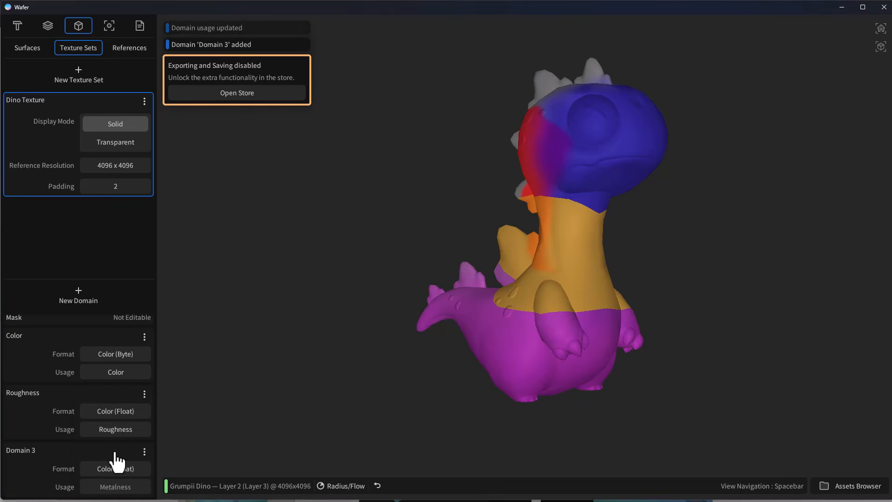
Step: Check the newest domain's entry among Layer 3's channels and rename Domain 3 to "Metalness" in the texture set
{"action": "left_click", "coordinate": [47, 28]}
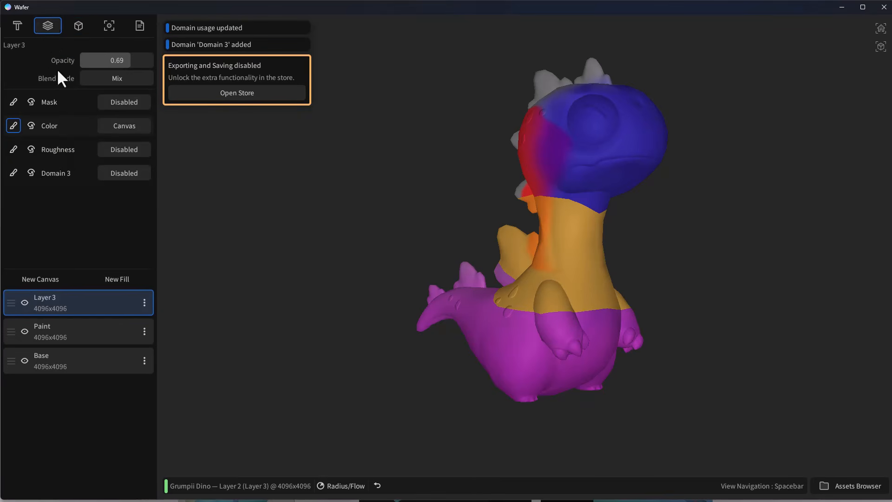
{"action": "left_click", "coordinate": [110, 27]}
{"action": "left_click", "coordinate": [79, 27]}
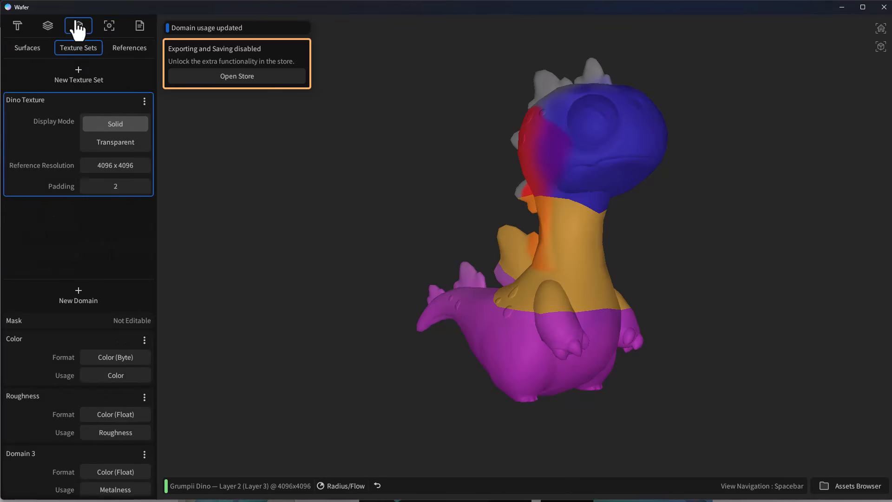
{"action": "left_click", "coordinate": [144, 452]}
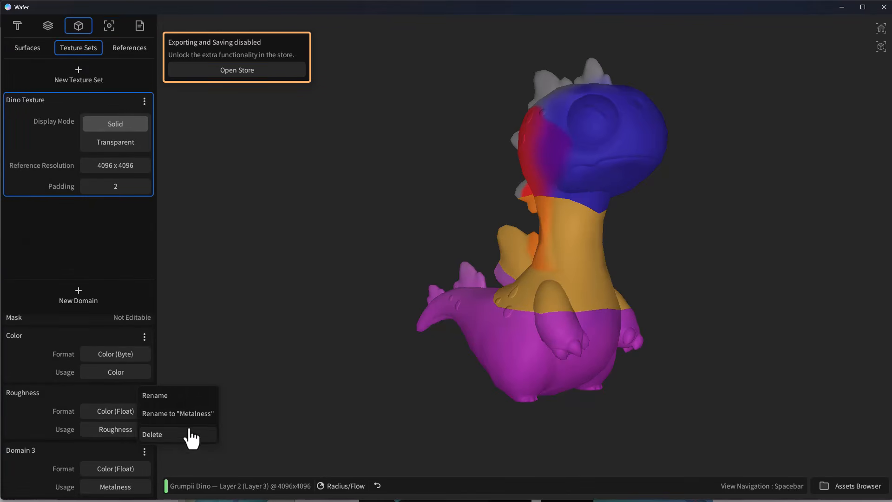
{"action": "left_click", "coordinate": [199, 415]}
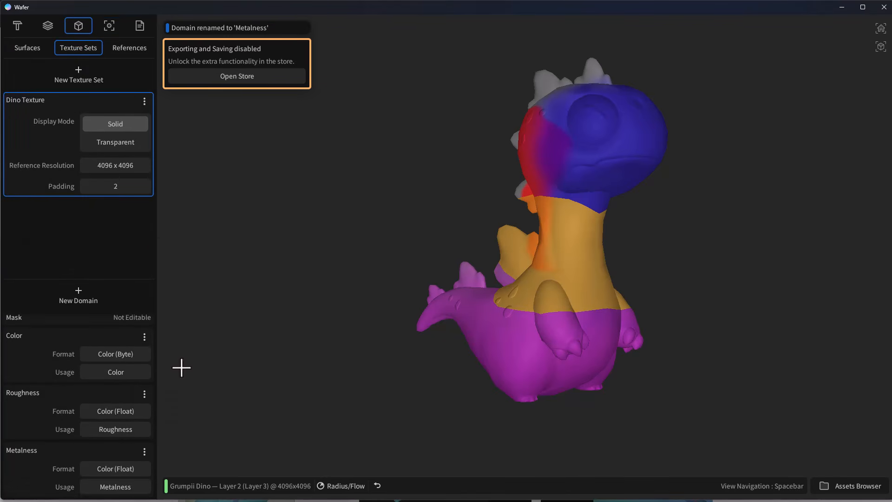
Step: Add a second 3D view panel, view the dinosaur from other angles in both panels, and switch the first panel to UV View
{"action": "left_click", "coordinate": [110, 27]}
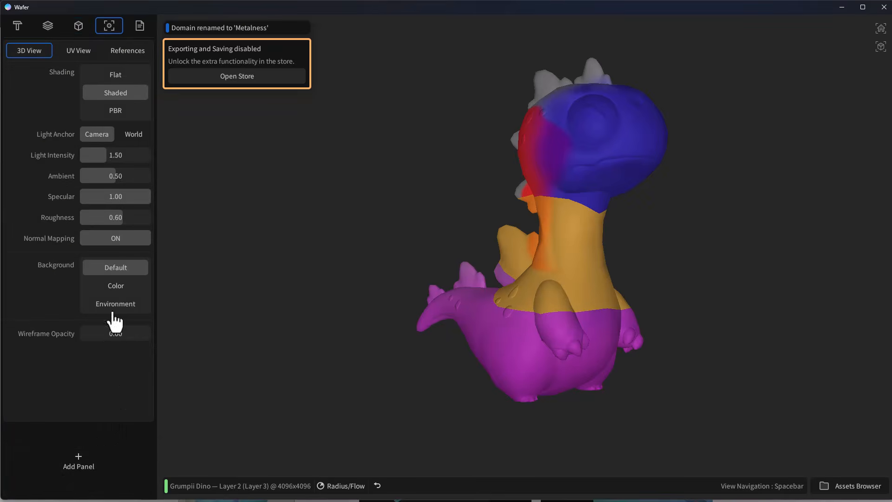
{"action": "left_click", "coordinate": [82, 466]}
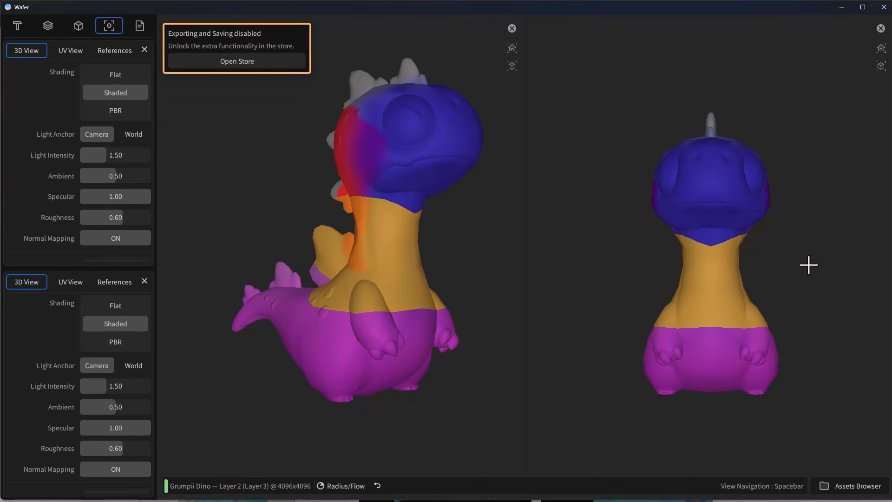
{"action": "left_click_drag", "start_coordinate": [808, 262], "coordinate": [639, 307]}
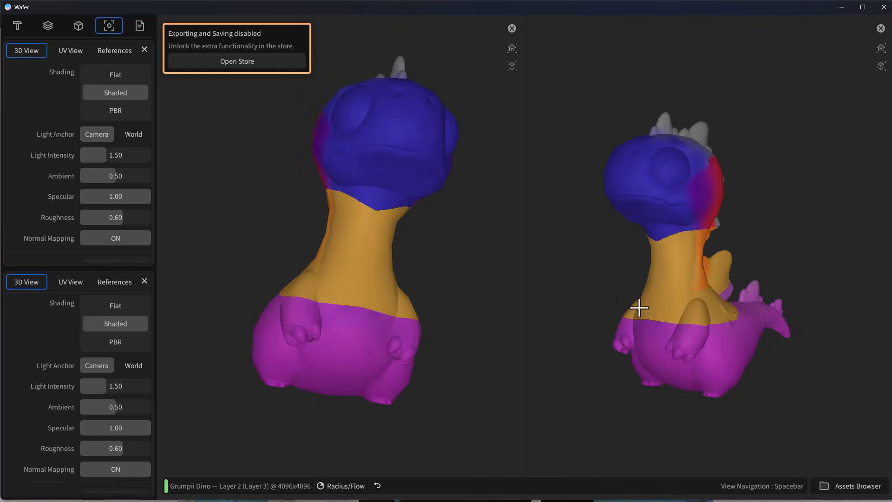
{"action": "left_click_drag", "start_coordinate": [577, 300], "coordinate": [613, 298]}
{"action": "left_click_drag", "start_coordinate": [495, 231], "coordinate": [65, 42]}
{"action": "left_click", "coordinate": [71, 51]}
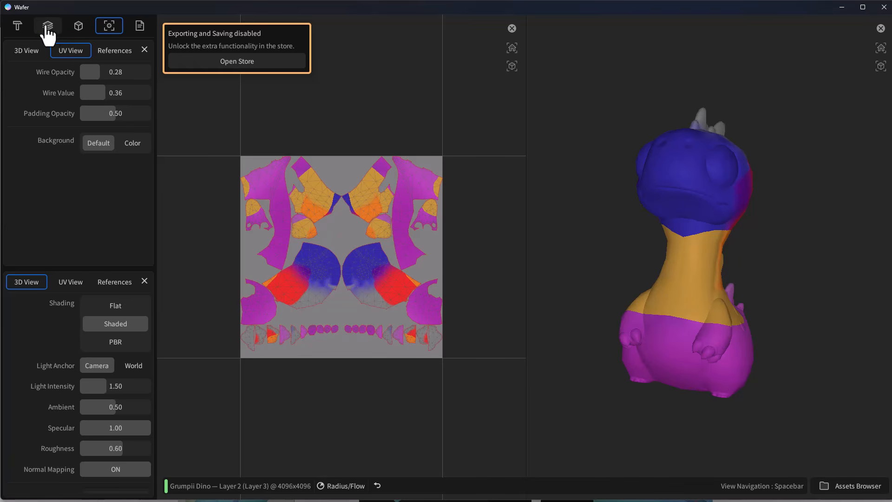
Step: Open the store and view the purchase packages for Exporting and Saving Documents
{"action": "left_click", "coordinate": [263, 65]}
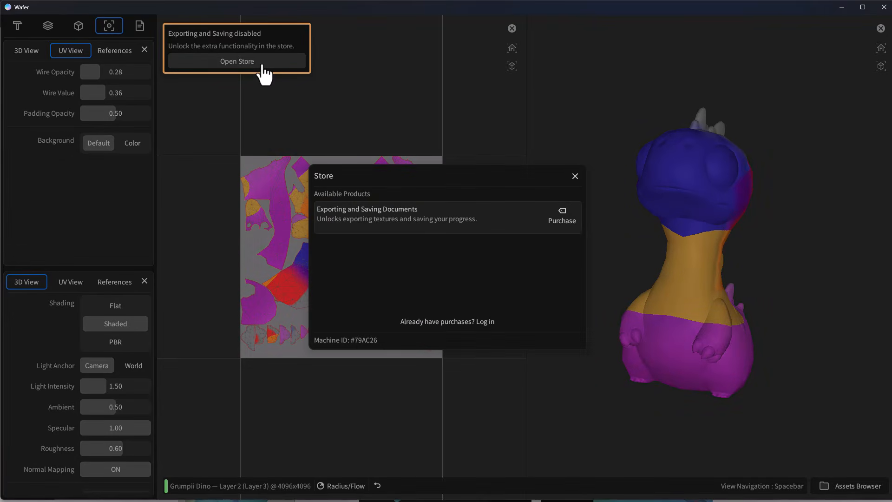
{"action": "left_click", "coordinate": [568, 214]}
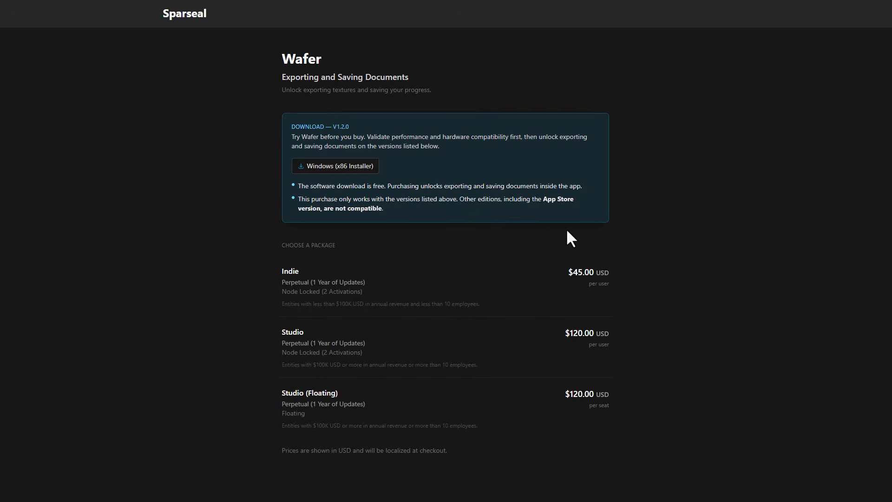